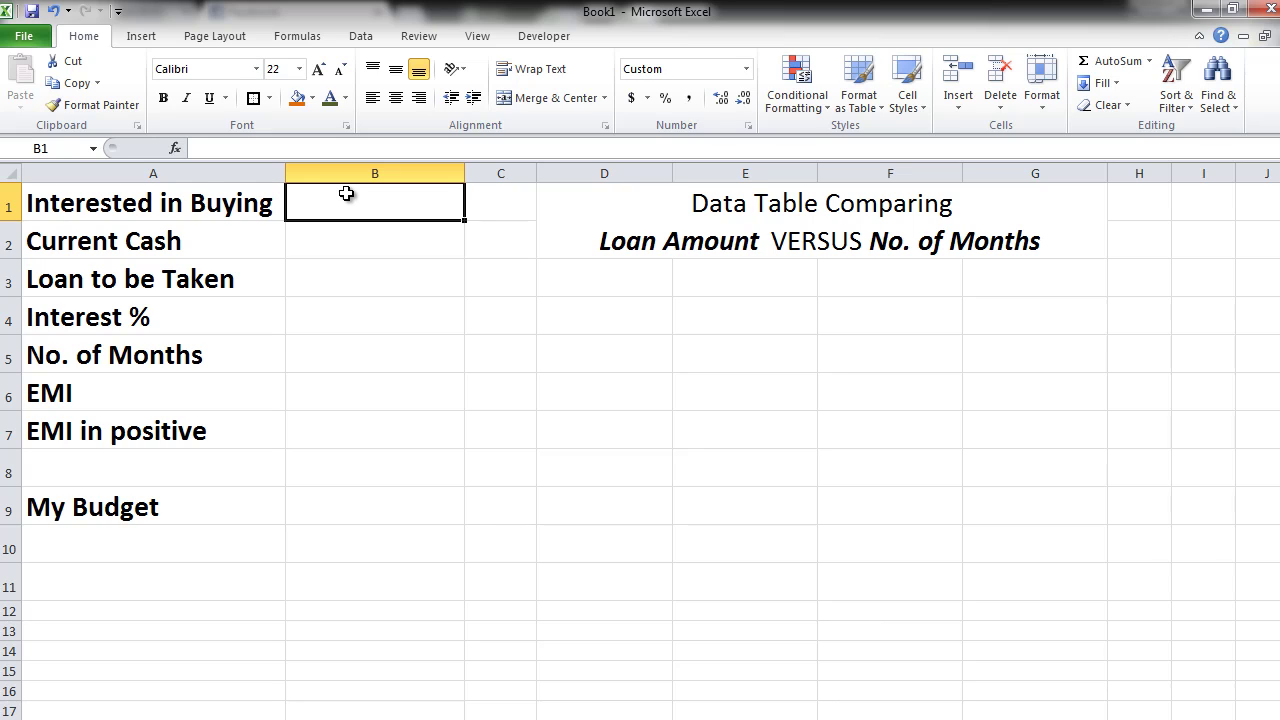
Enter 800000 as the Interested in Buying amount in B1 and 300000 as Current Cash in B2
type("800000")
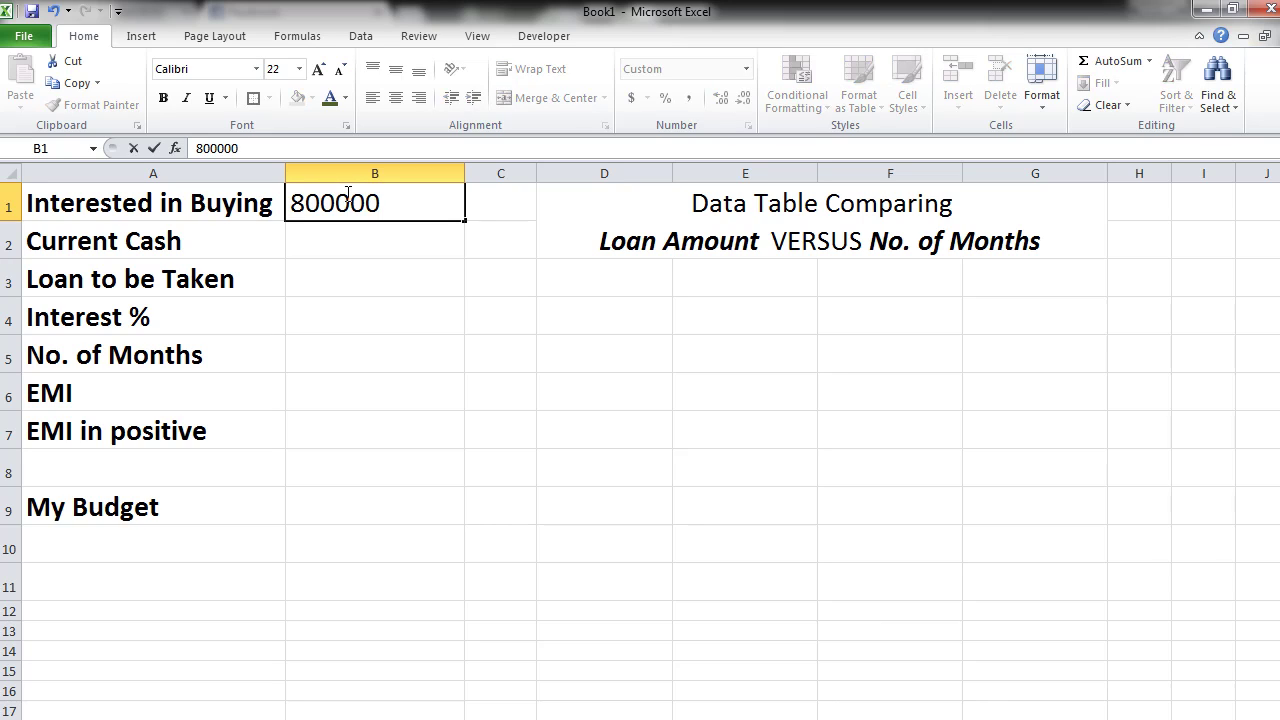
key("Return")
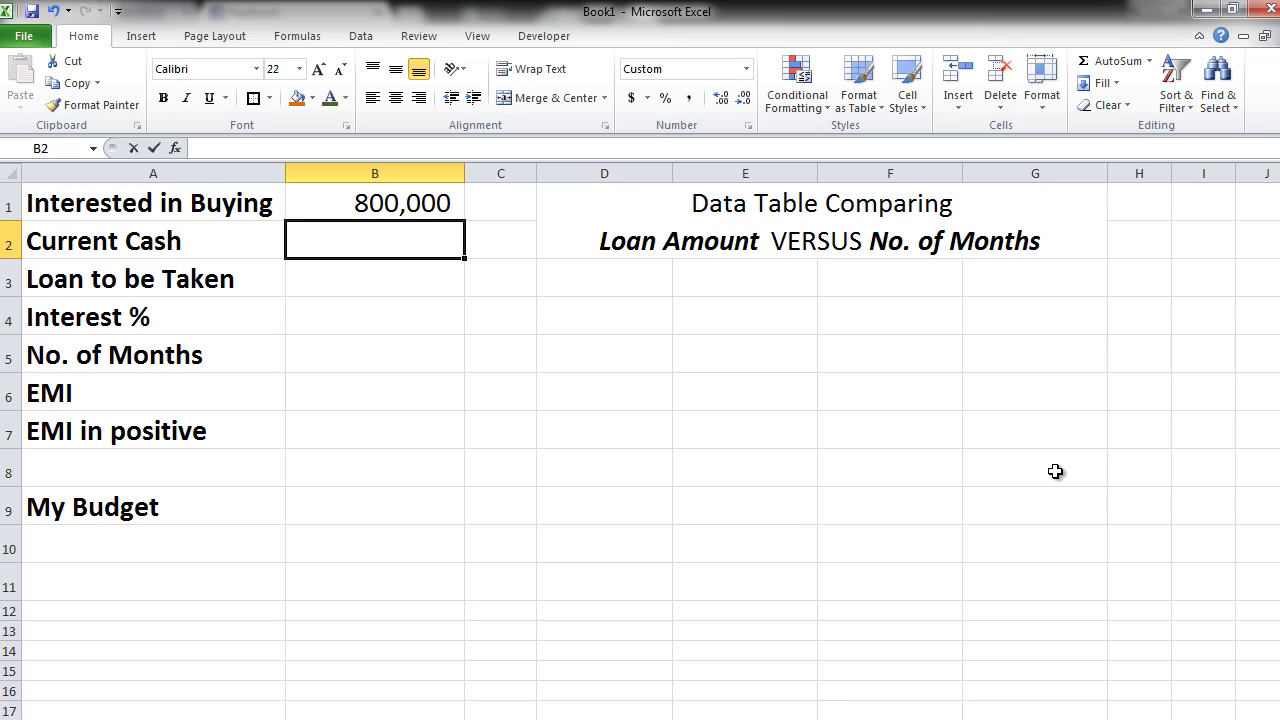
type("300000")
key("Return")
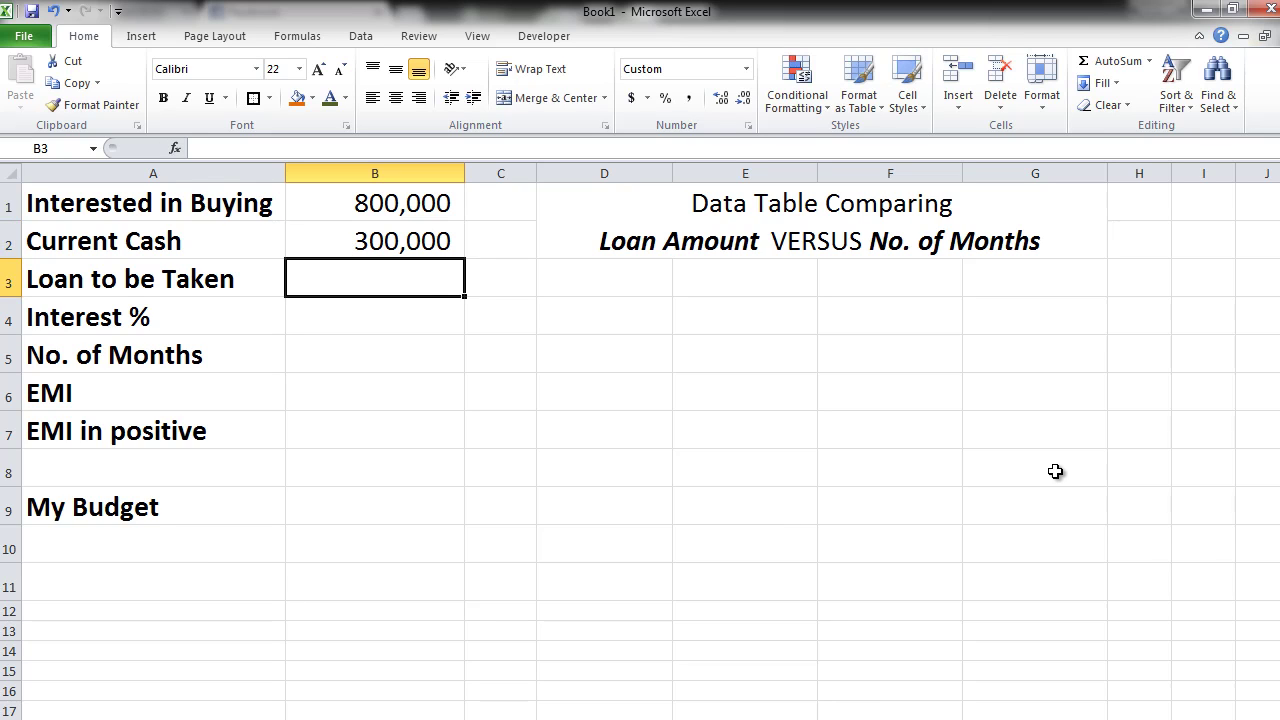
Calculate the Loan to be Taken in B3 as purchase amount minus current cash with =B1-B2
type("=")
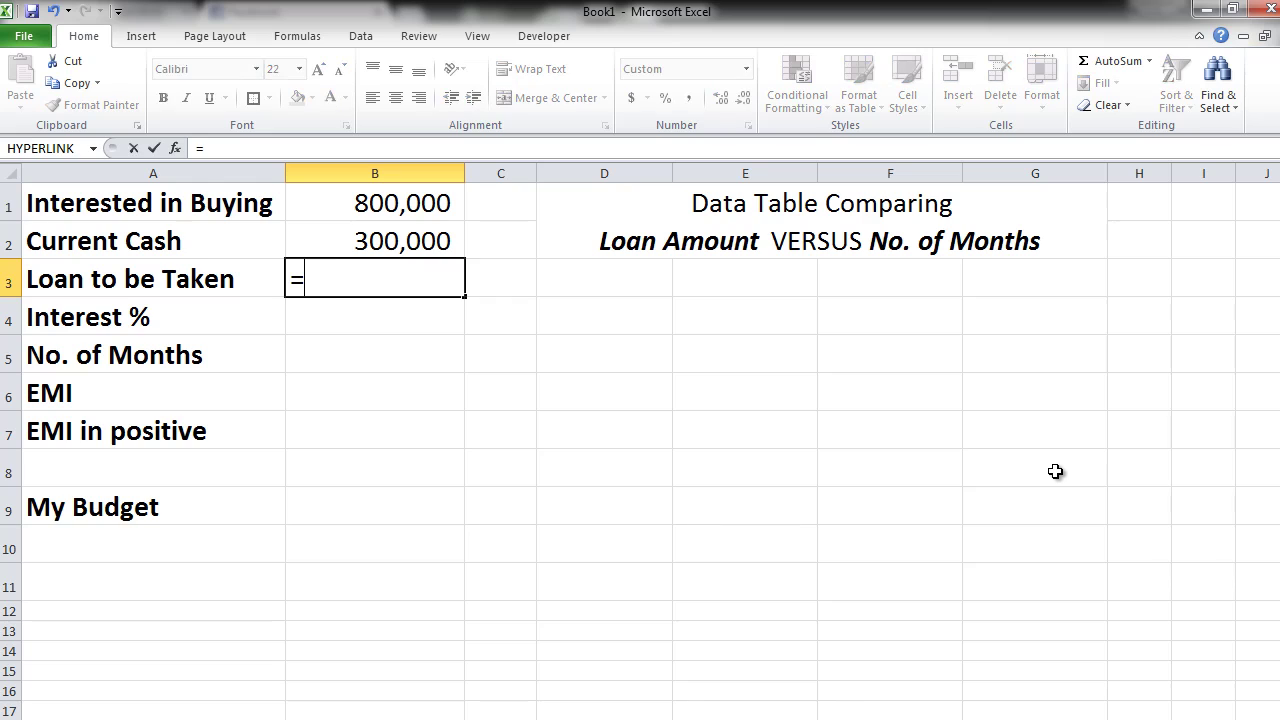
key("Up")
key("Up")
type("-")
key("Up")
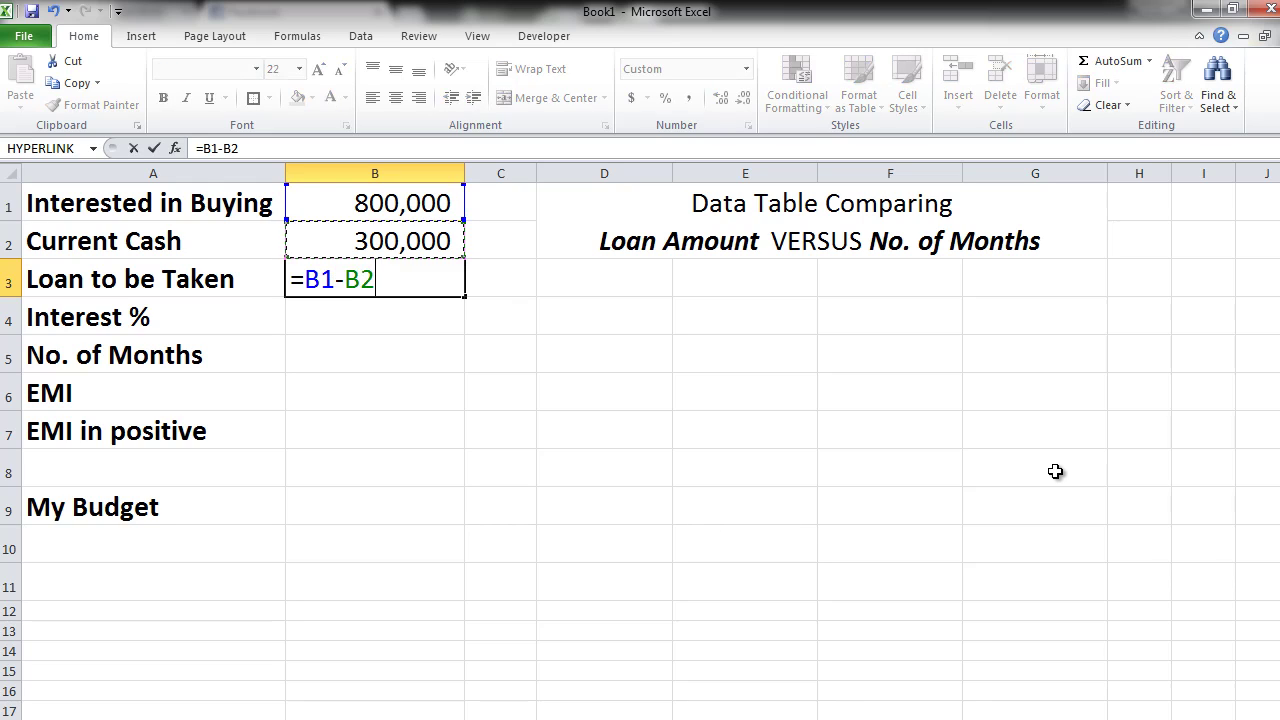
key("Return")
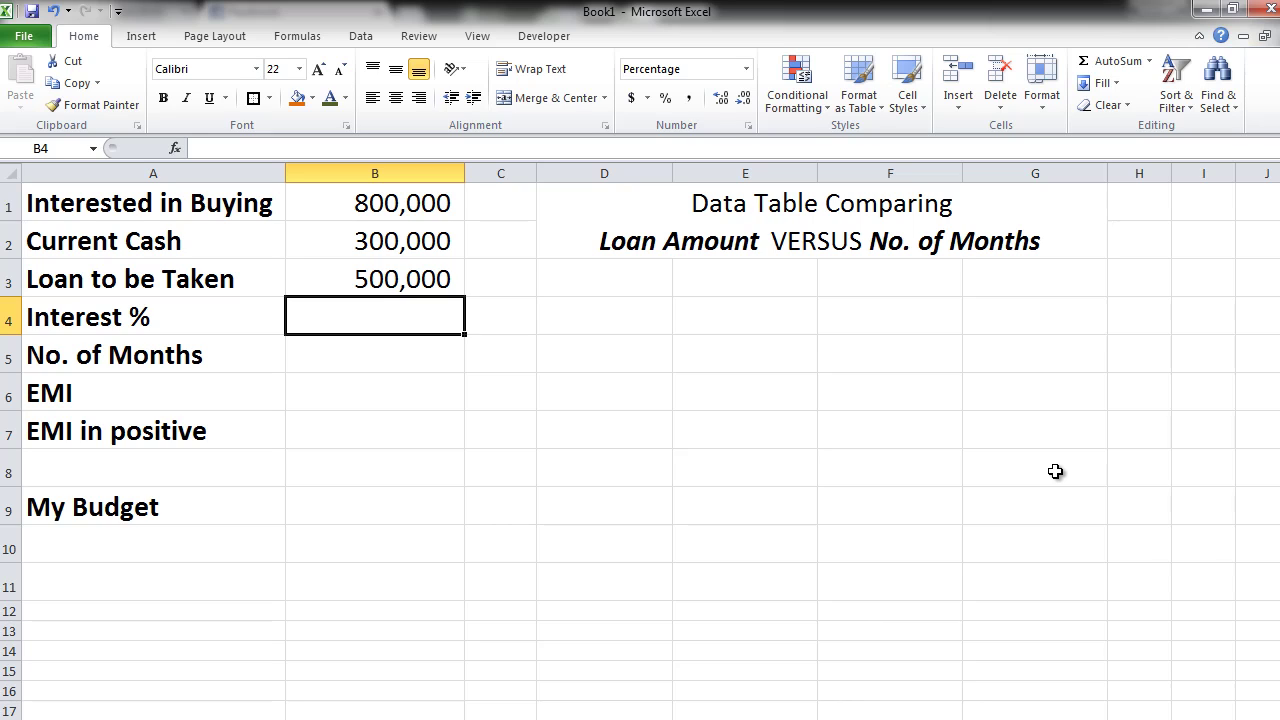
Enter an interest rate of 10.5% in B4 and 36 as the number of months in B5
type("10.")
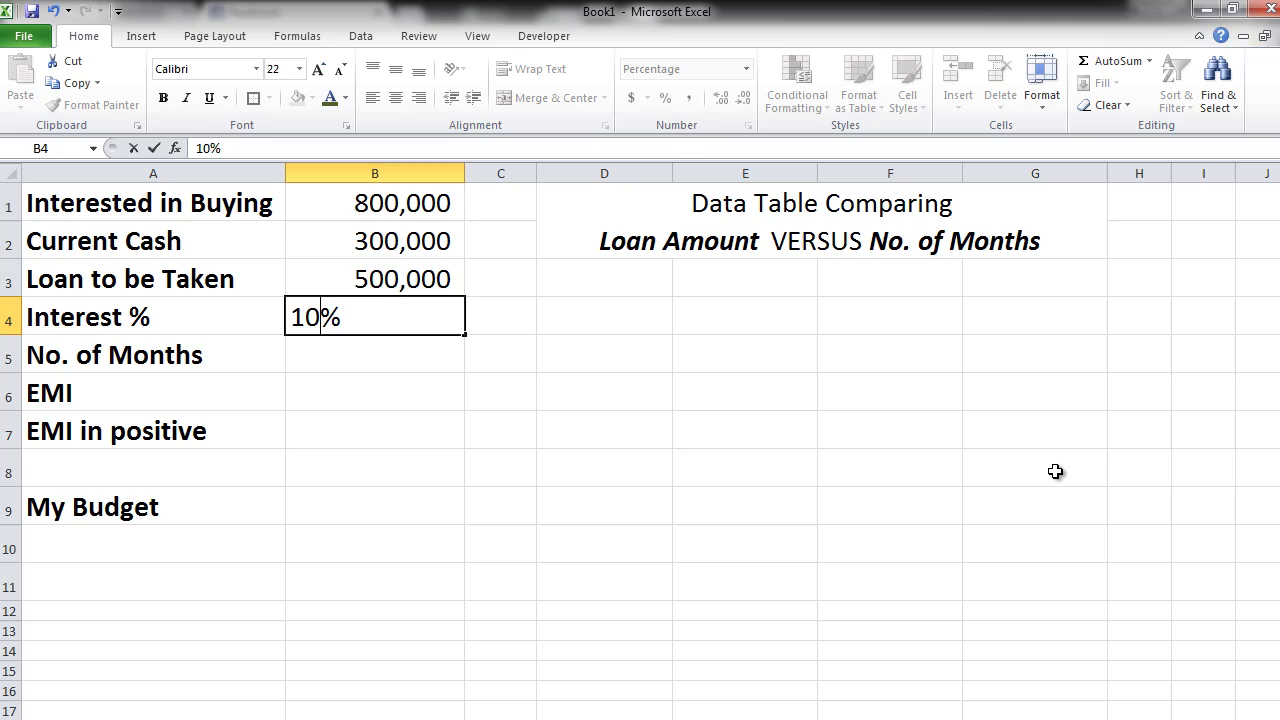
type("5")
key("Return")
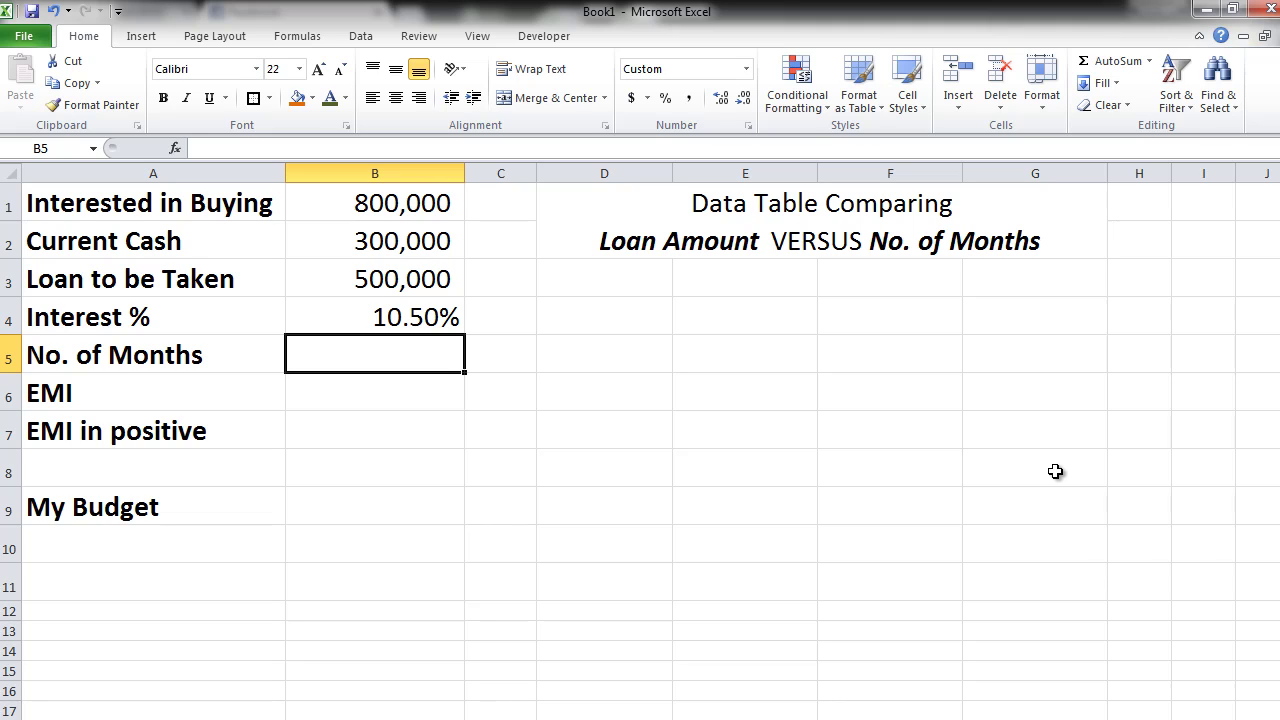
type("36")
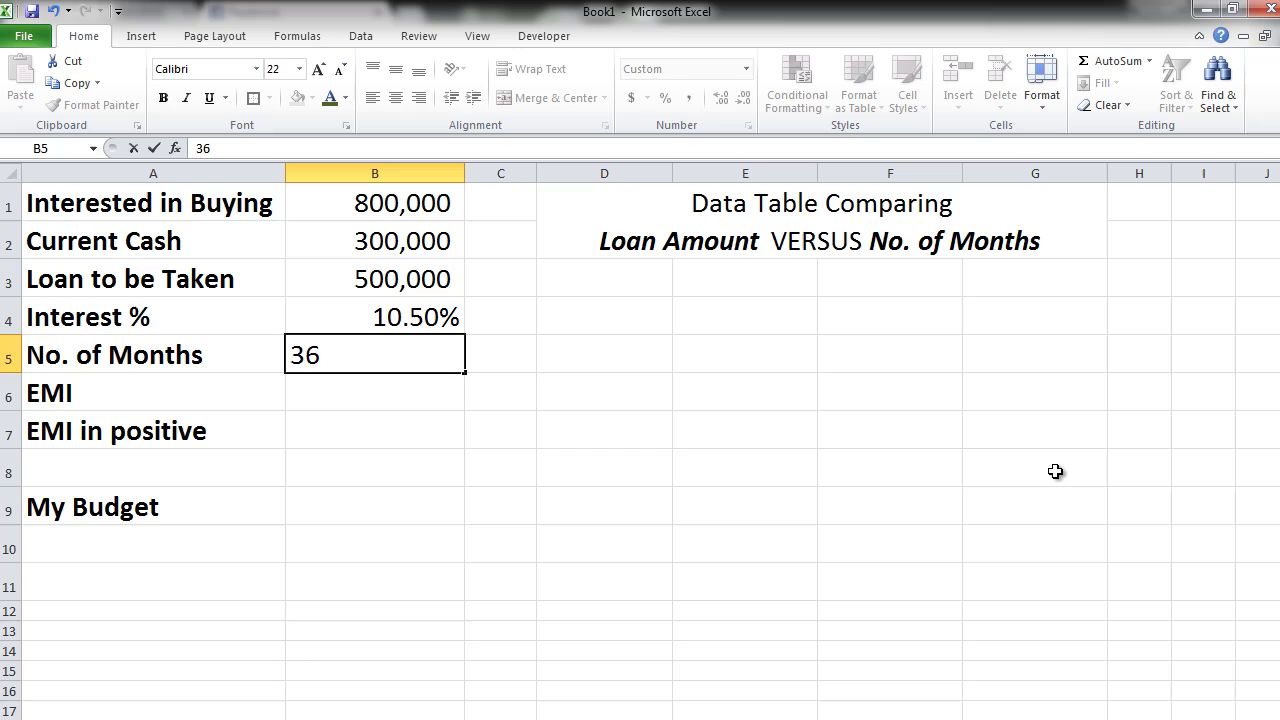
key("Return")
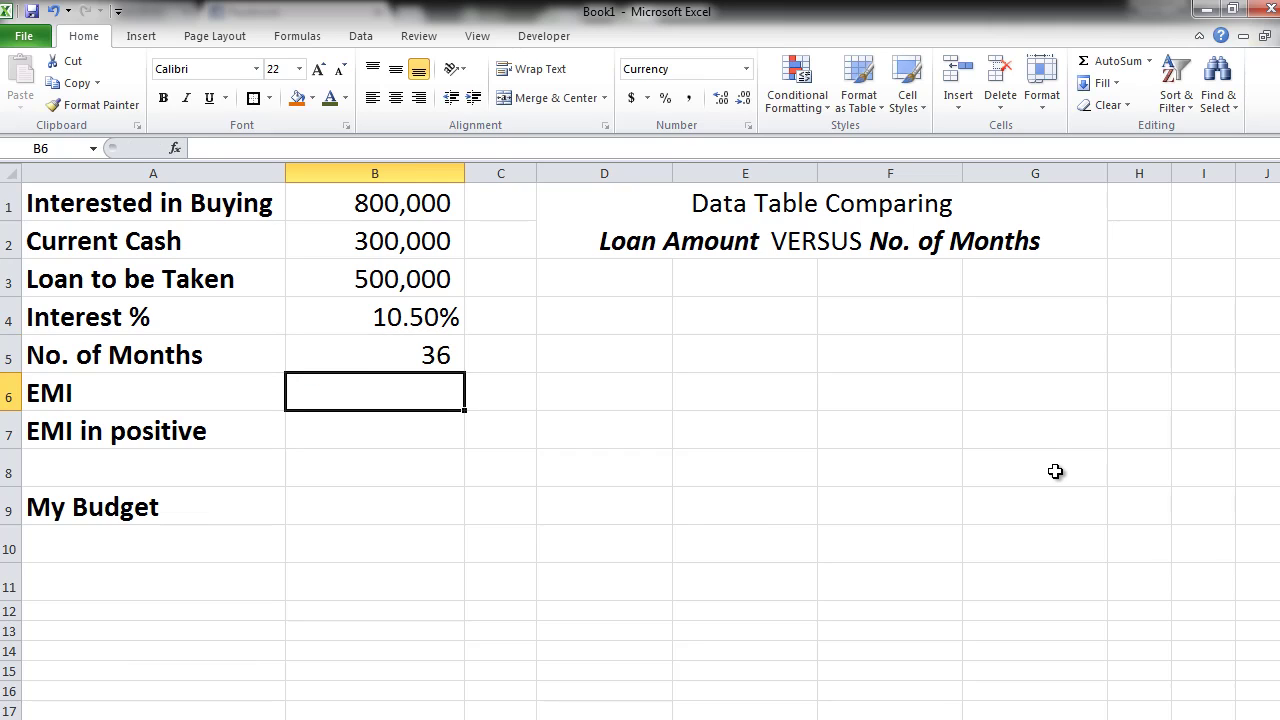
Calculate the EMI in B6 from the monthly rate, number of months and loan amount with =PMT(B4/12,B5,B3)
type("=pmt")
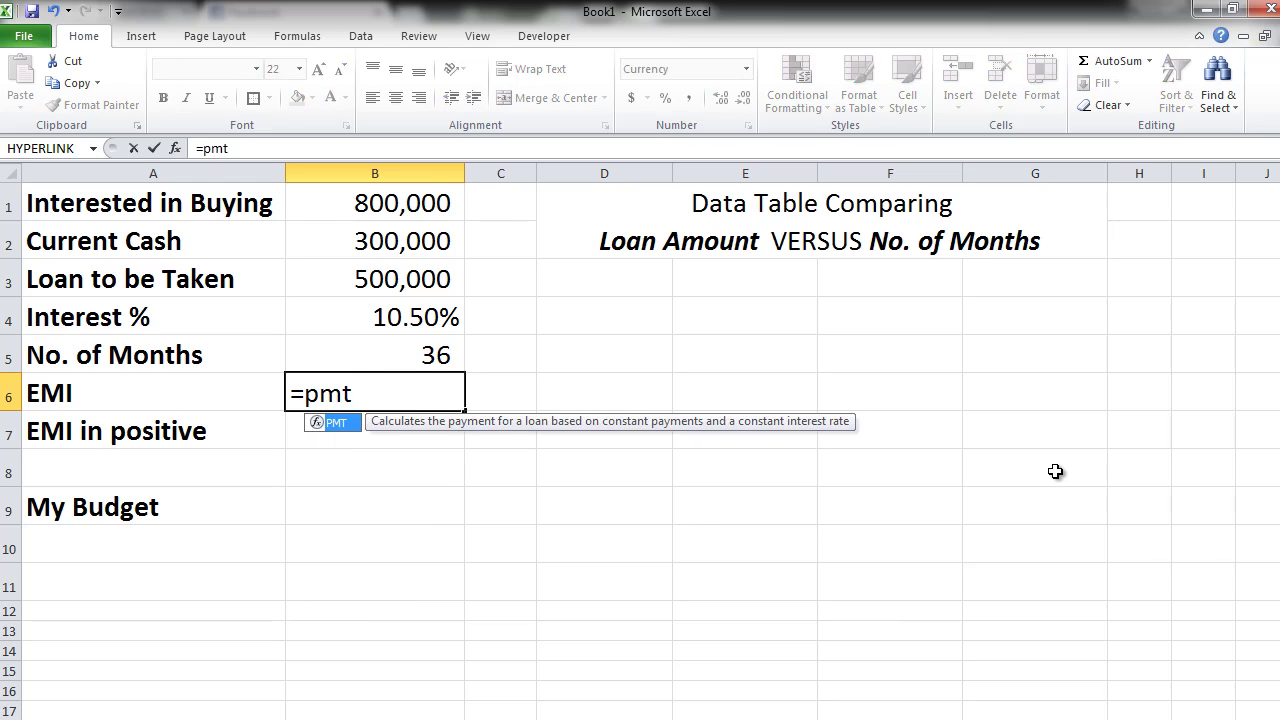
key("Tab")
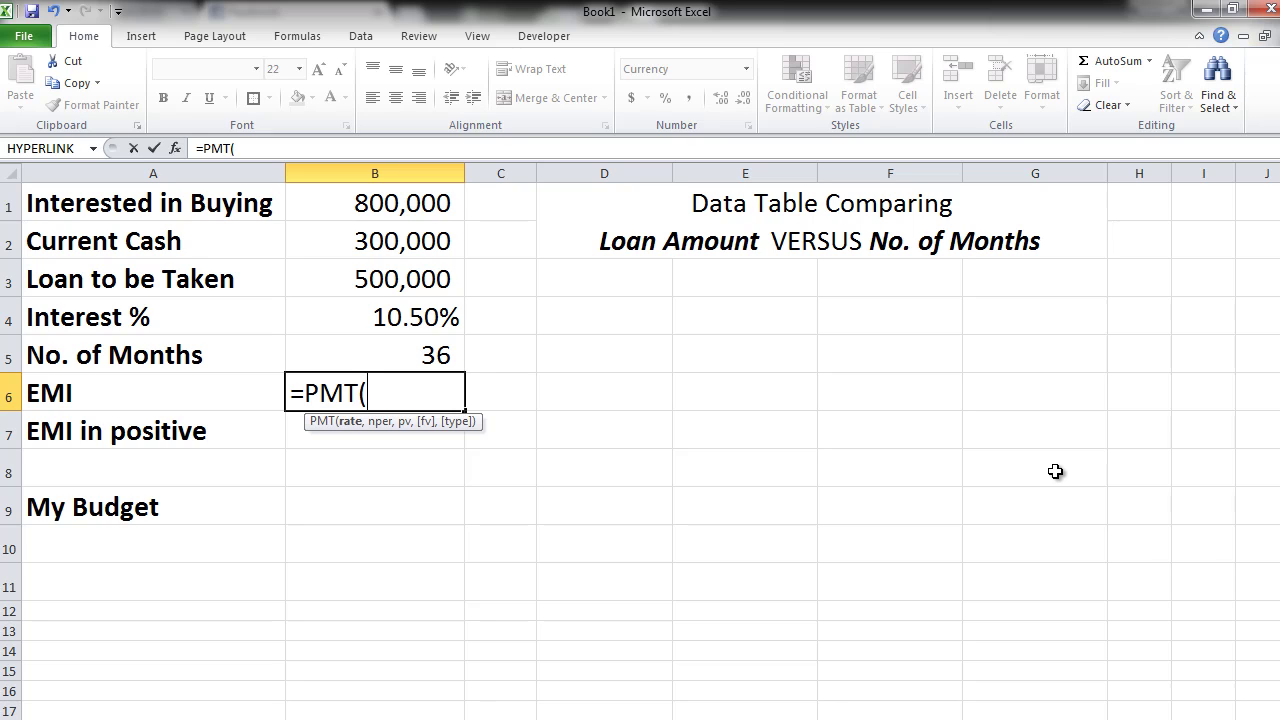
key("Up")
key("Up")
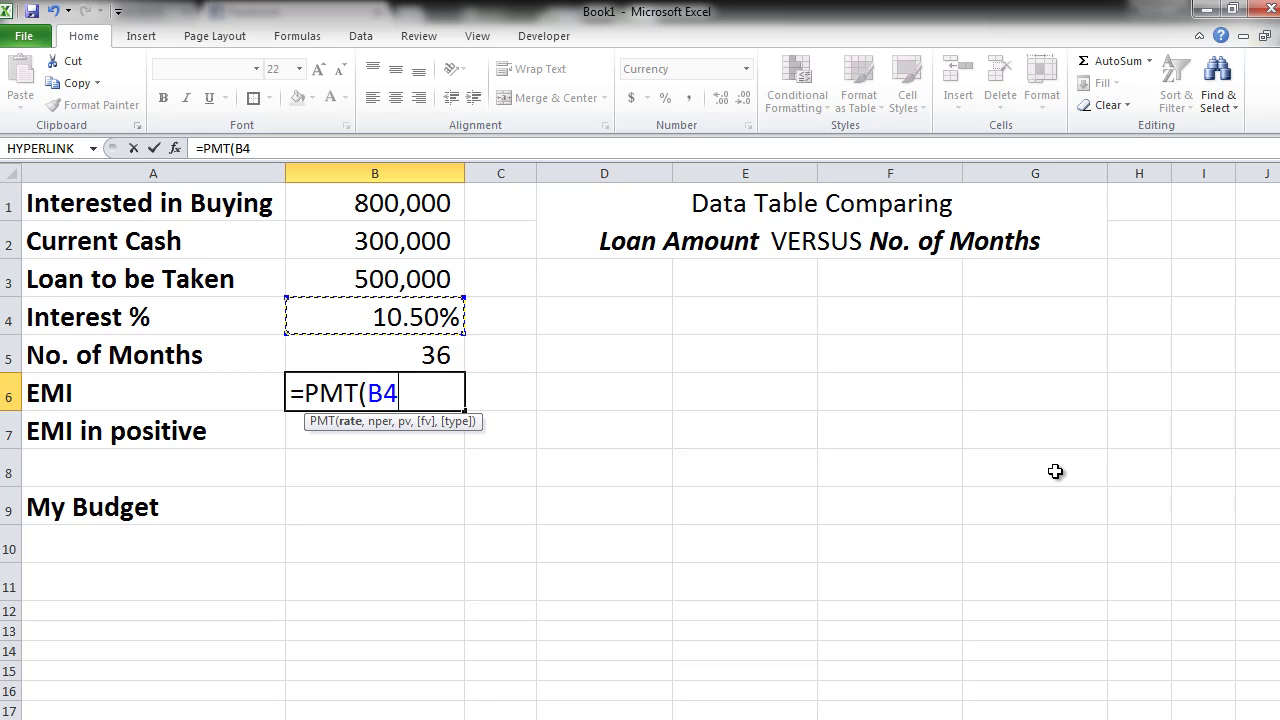
type("/12")
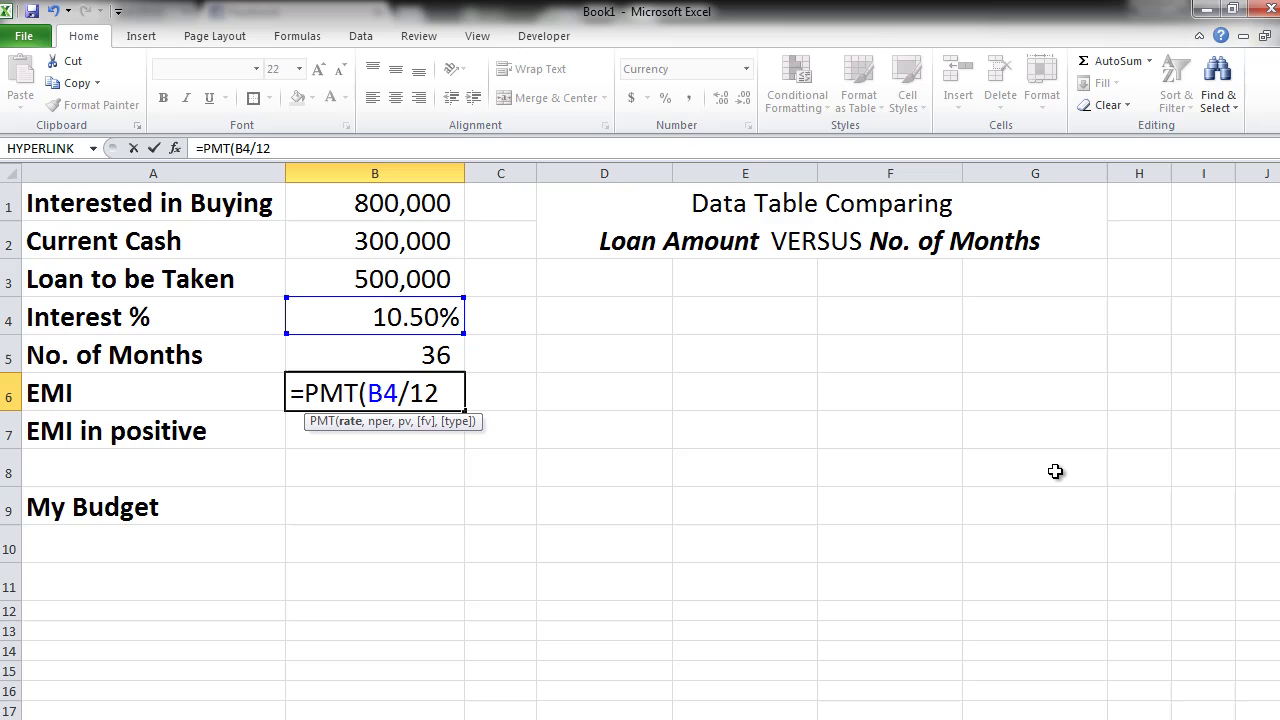
type(",")
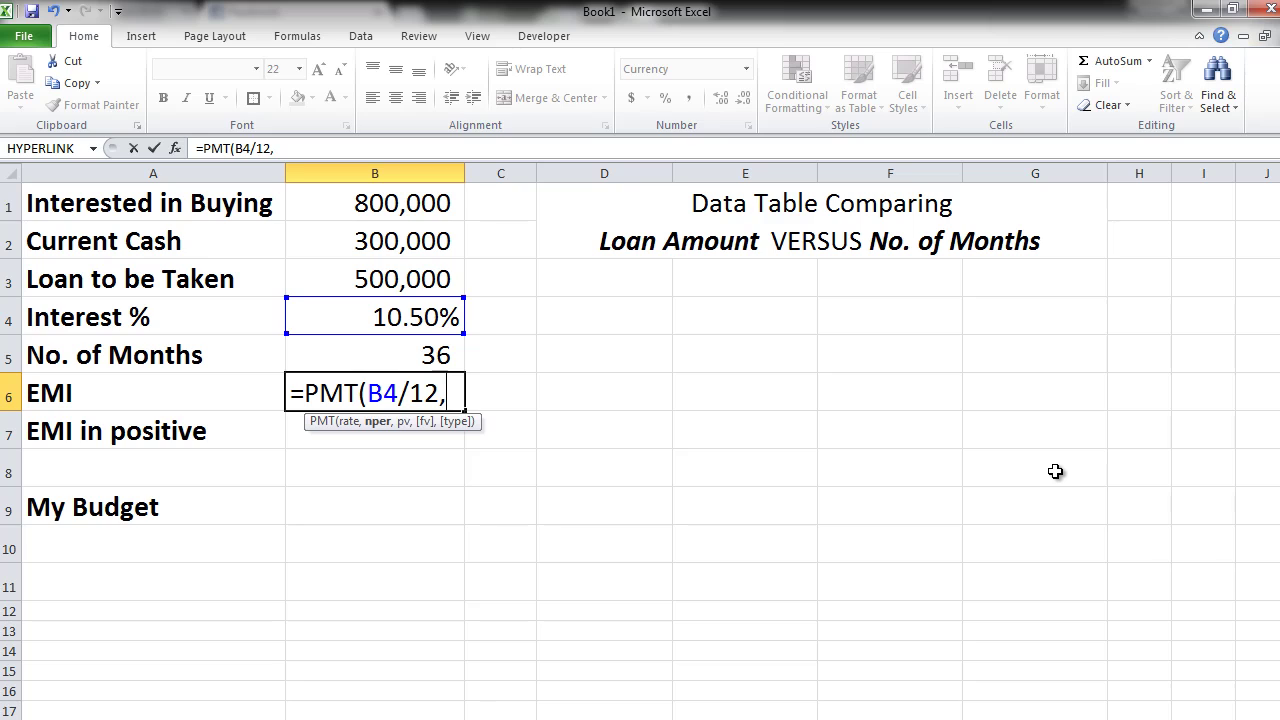
key("Up")
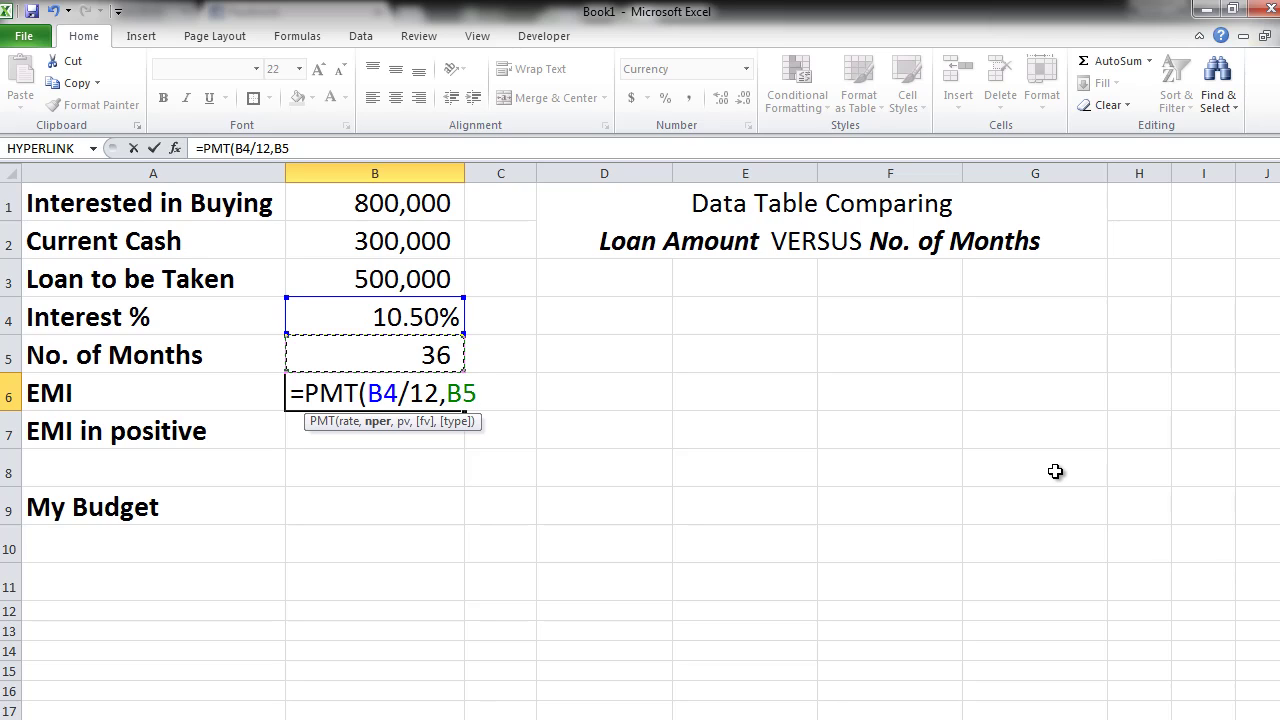
type(",")
key("Up")
key("Up")
key("Up")
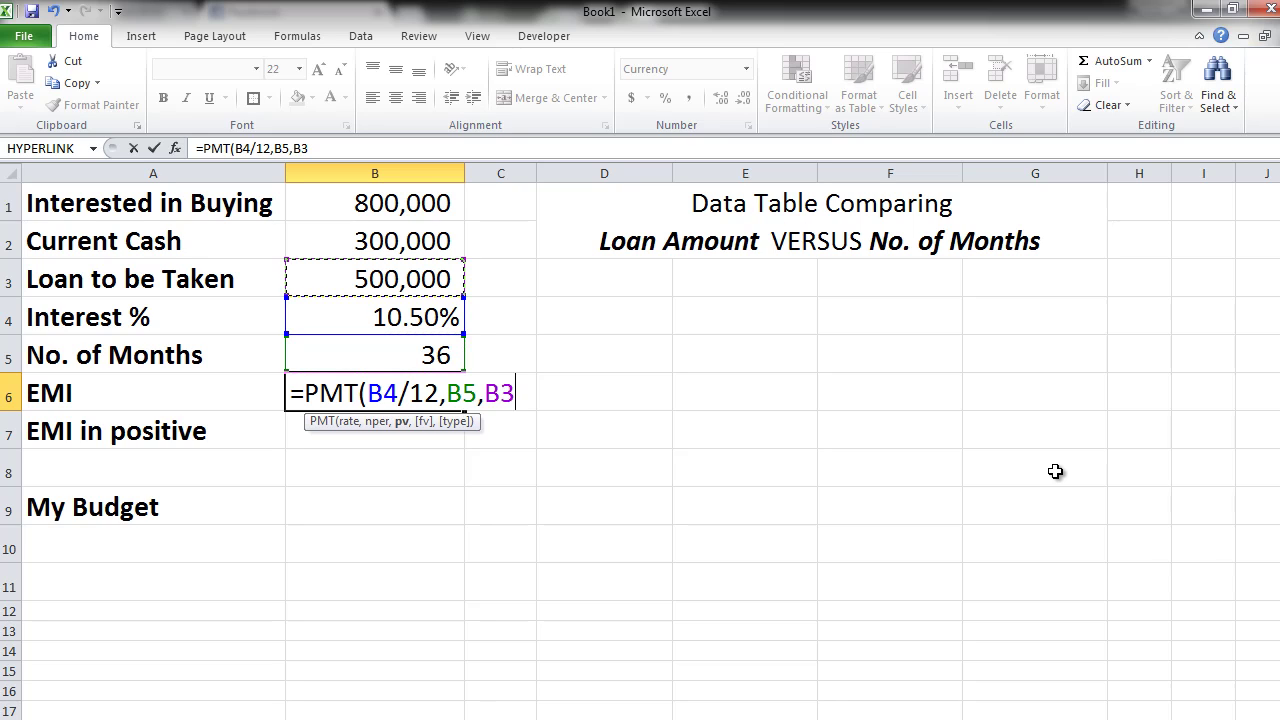
type(")")
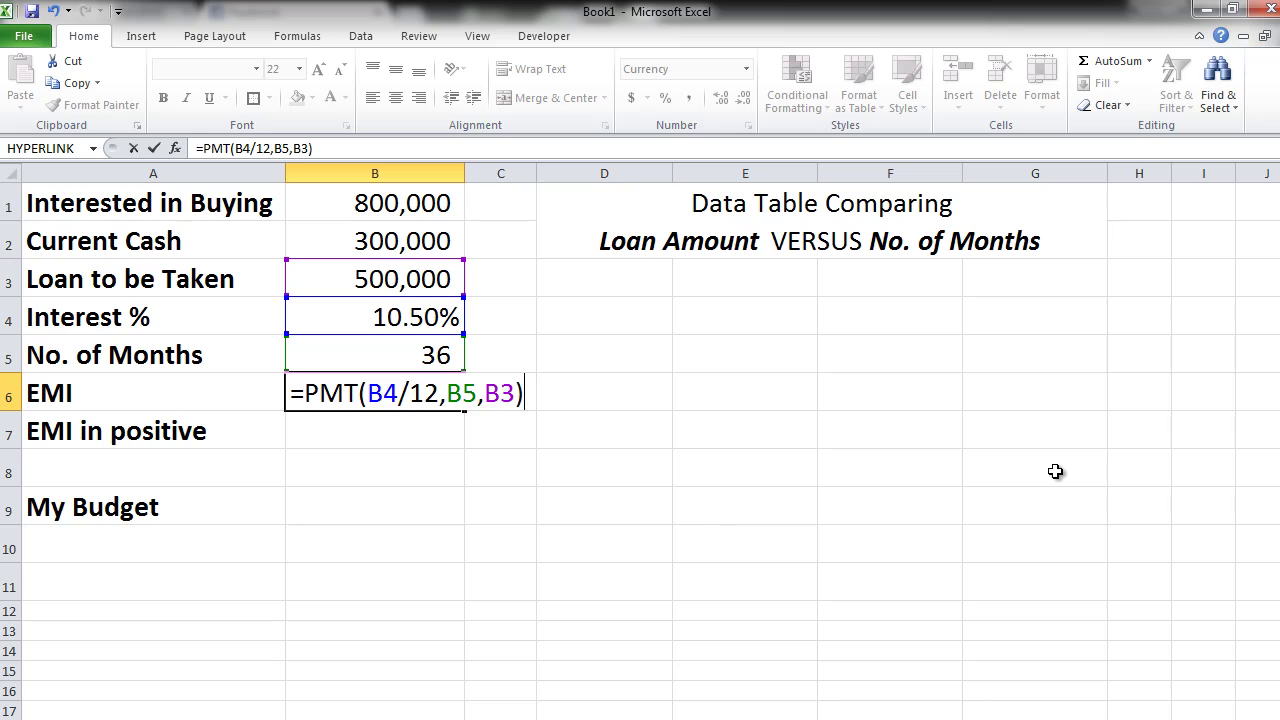
key("Return")
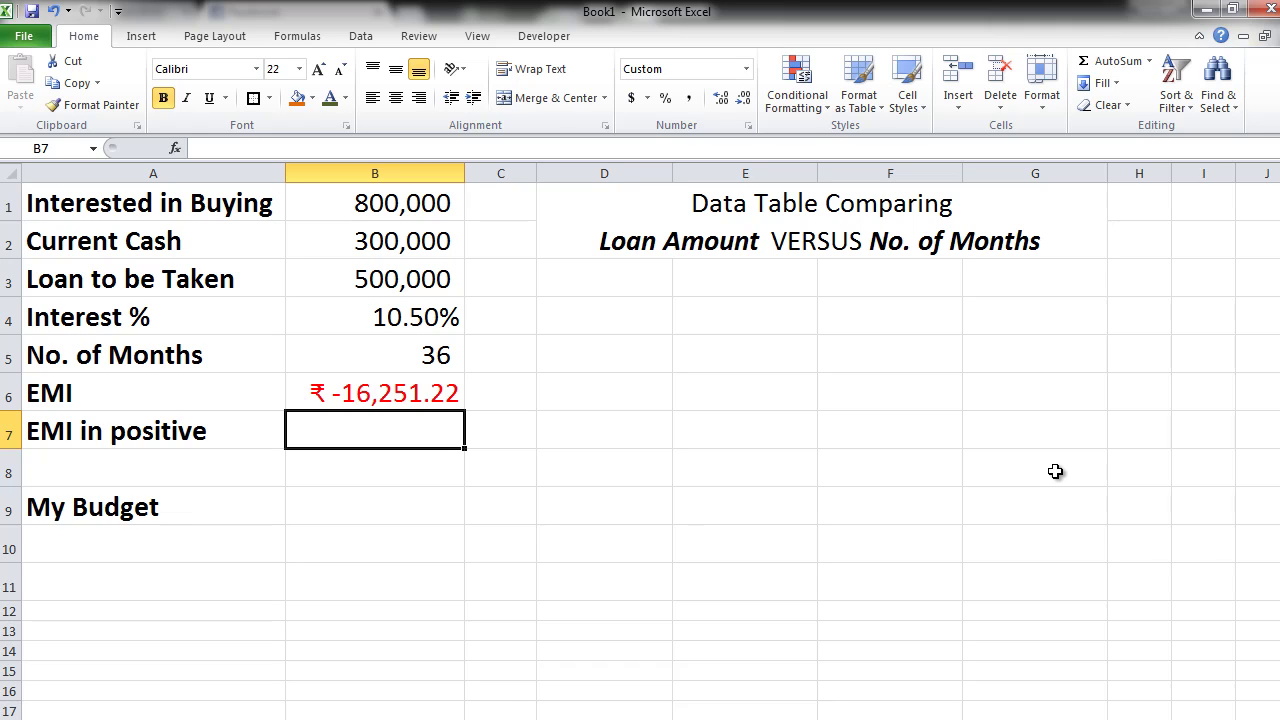
Convert the EMI to a positive number in B7 with =ABS(B6)
type("=abs")
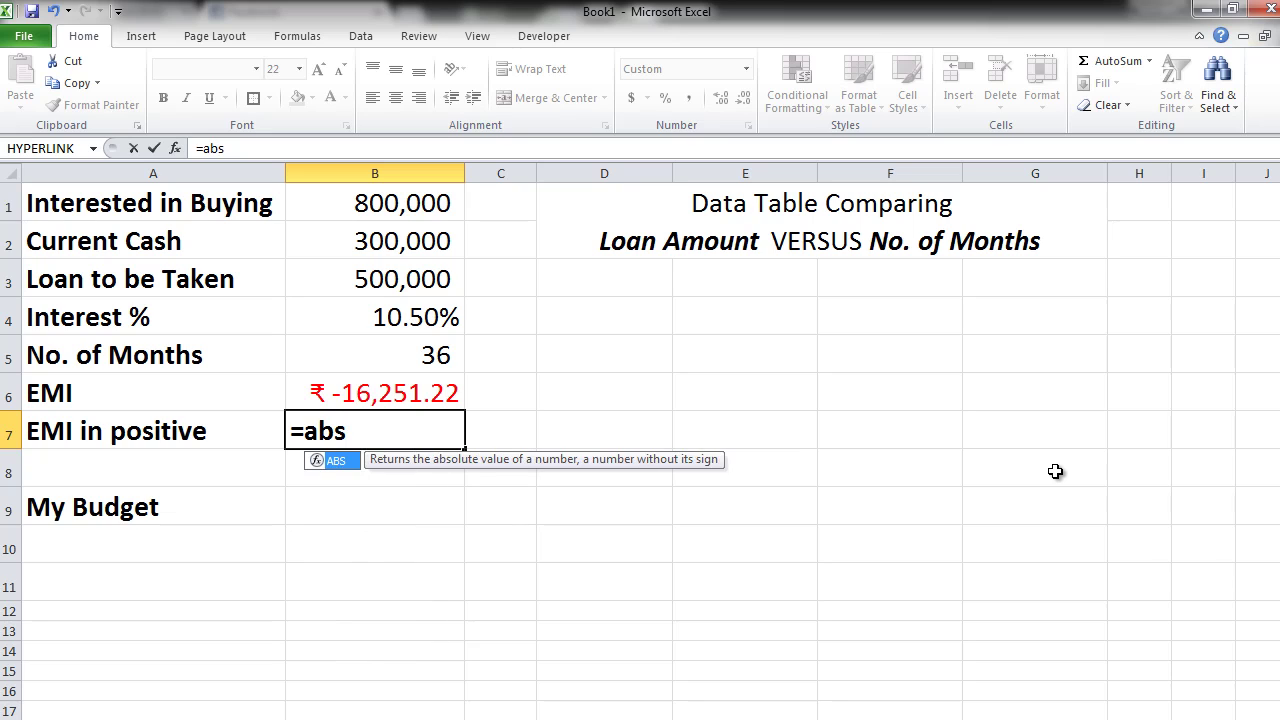
key("Tab")
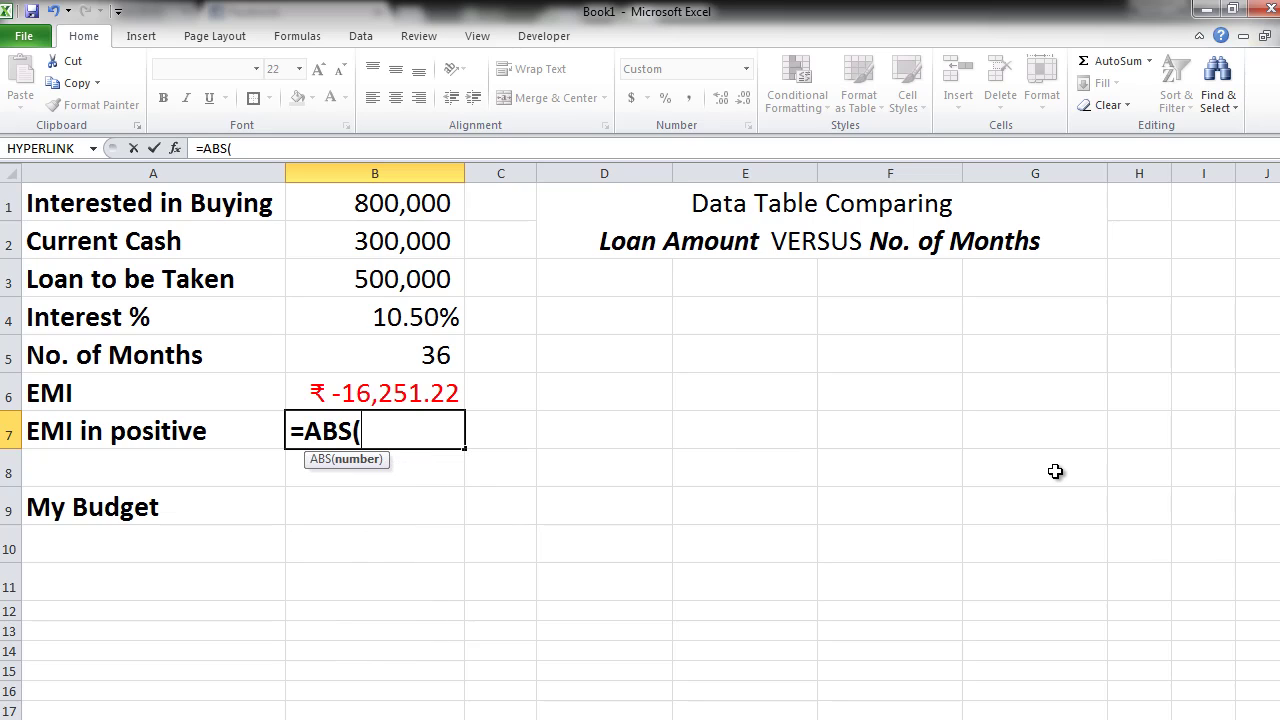
key("Up")
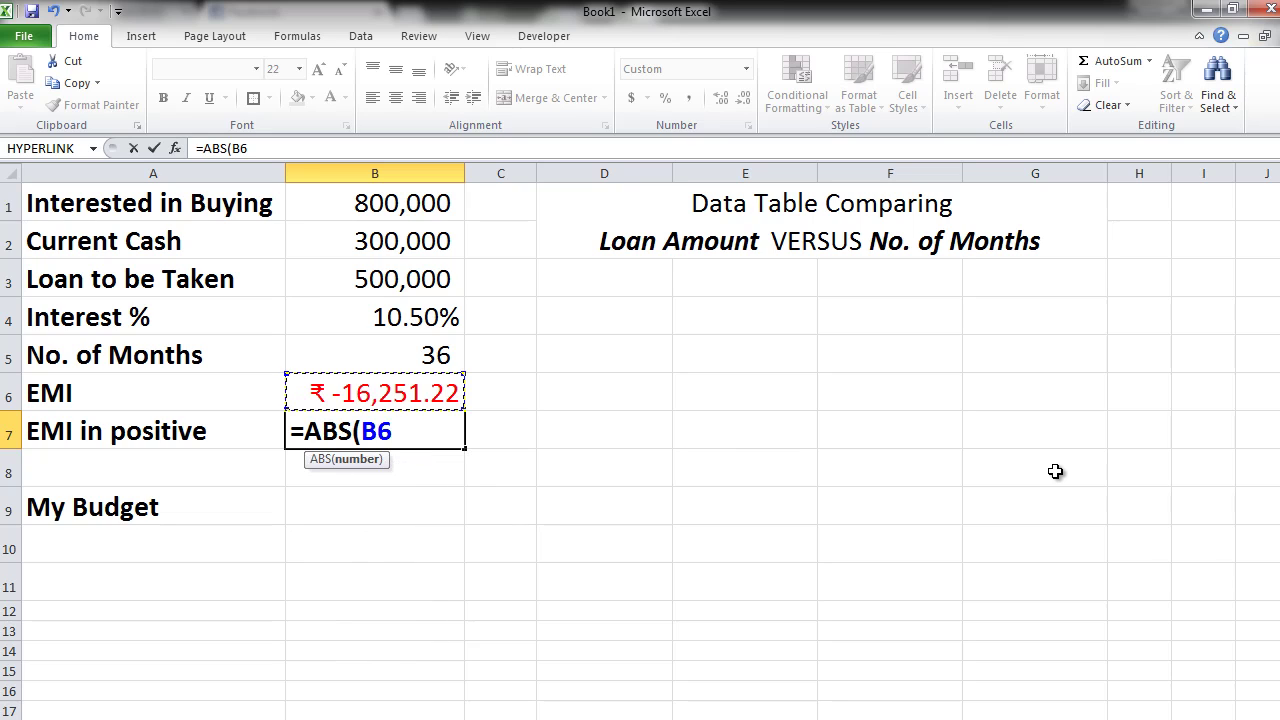
type(")")
key("Return")
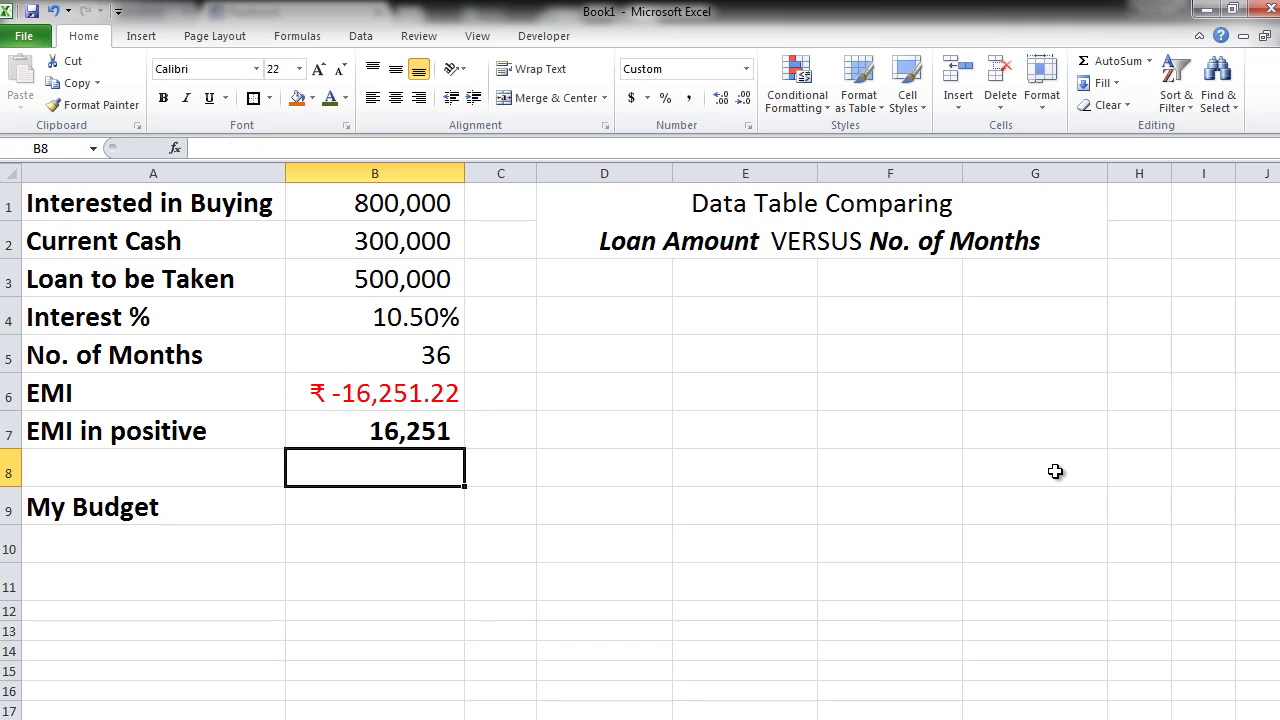
Enter 13000 as the My Budget amount in B9
key("Down")
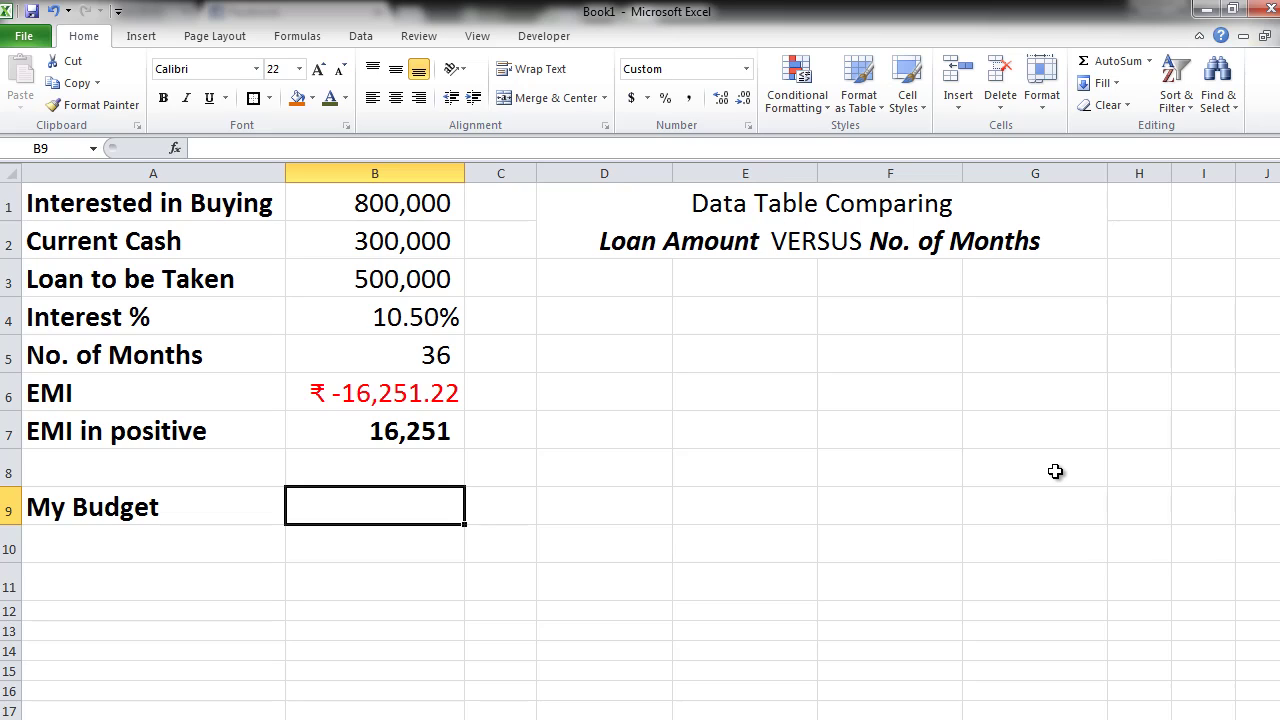
type("13000")
key("Return")
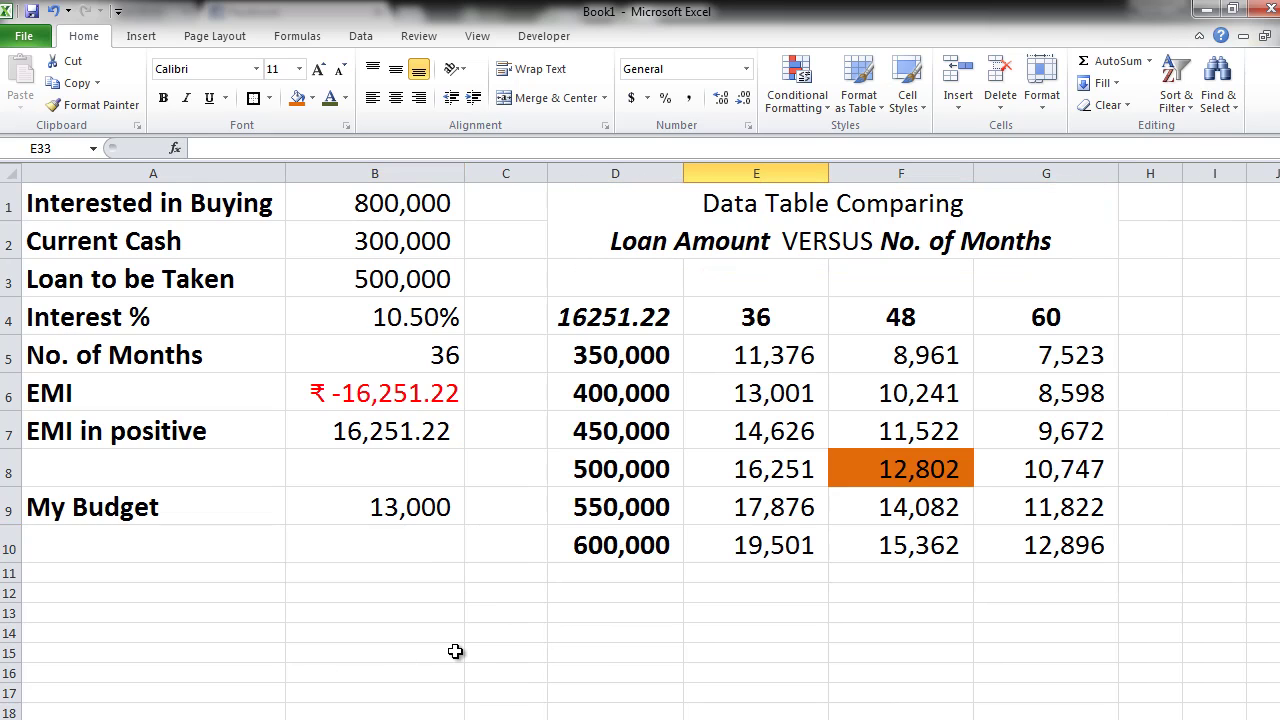
Examine the finished data table's month headings, its loan amounts, and the EMI for 500,000 over 48 months
left_click_drag(765, 330, 1025, 318)
left_click_drag(645, 358, 643, 545)
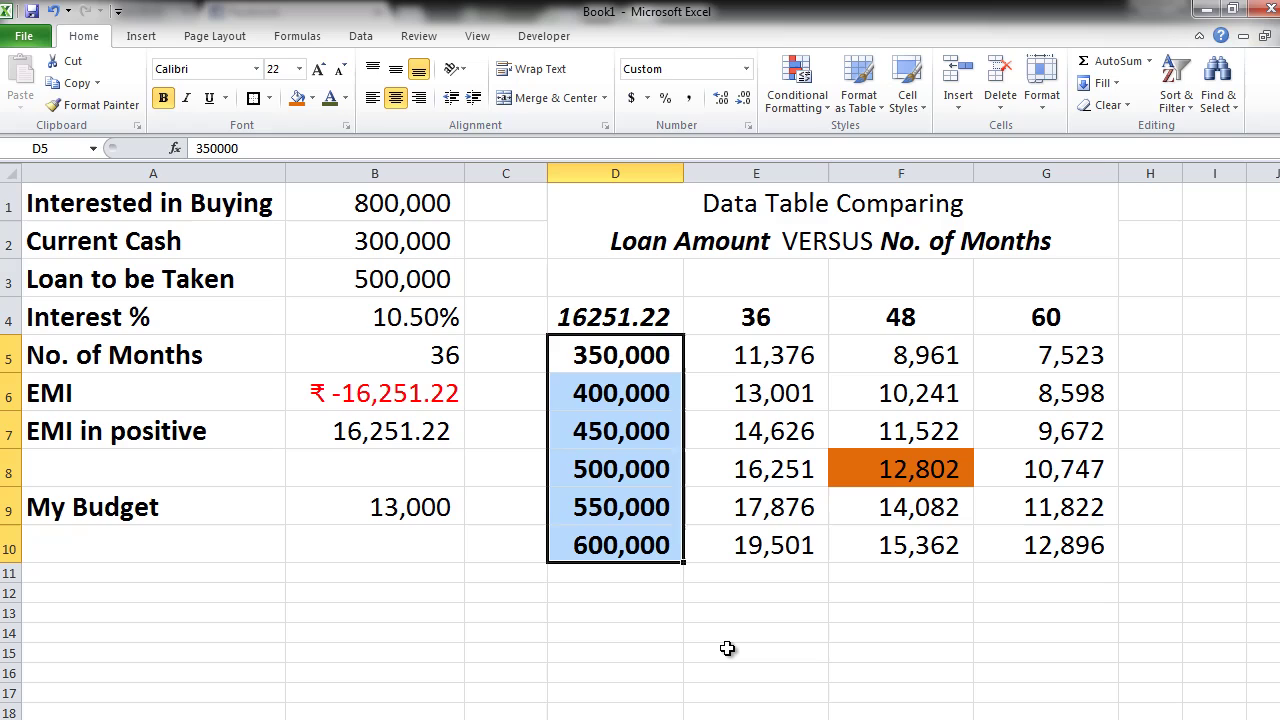
left_click(664, 469)
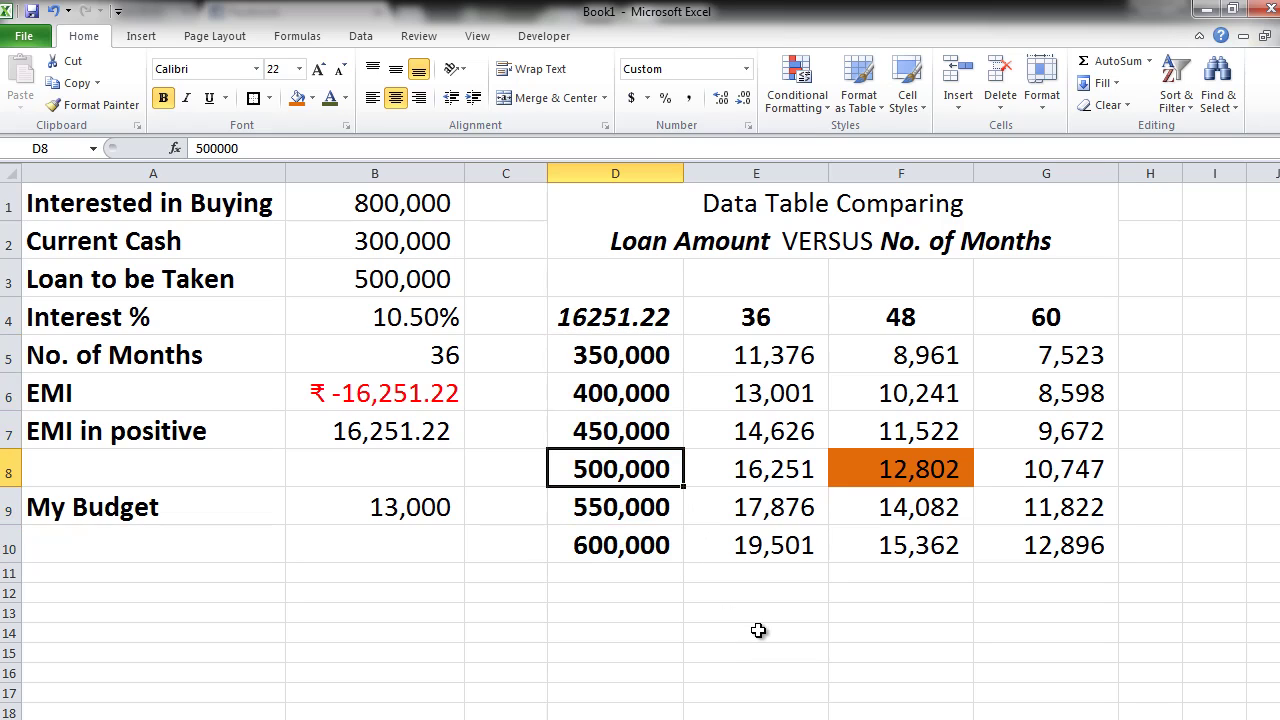
left_click(946, 320)
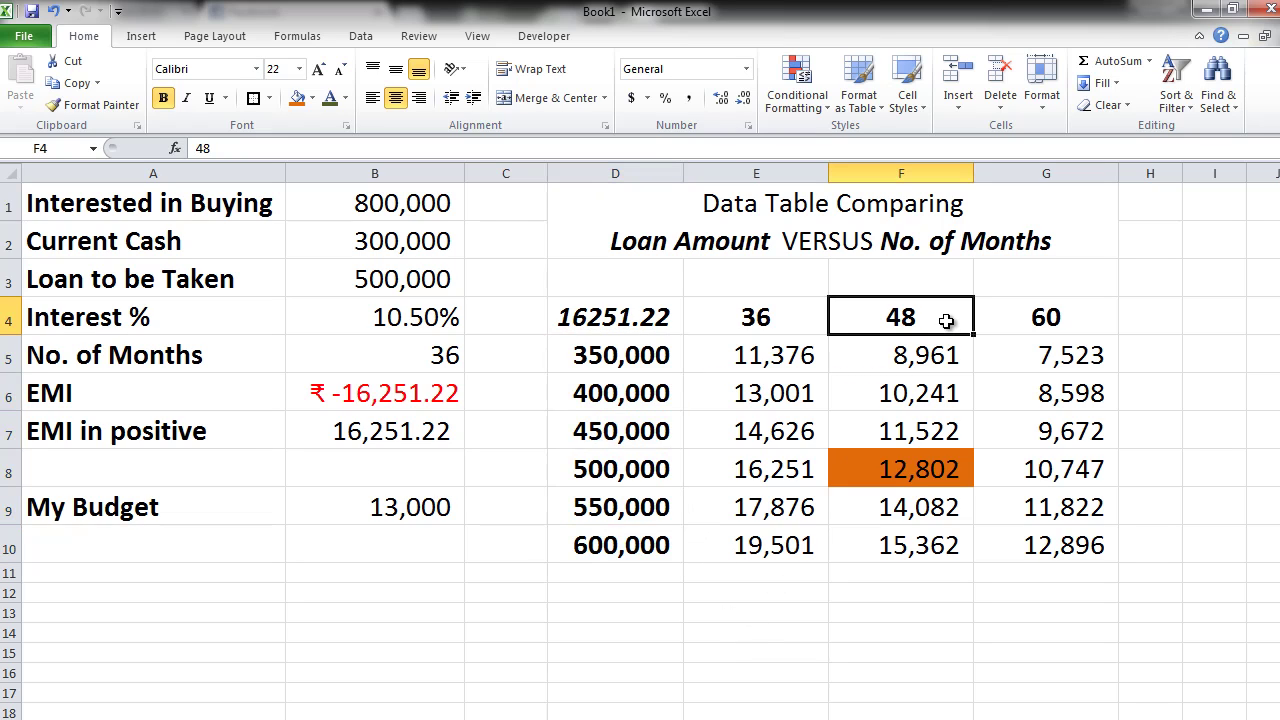
left_click(966, 473)
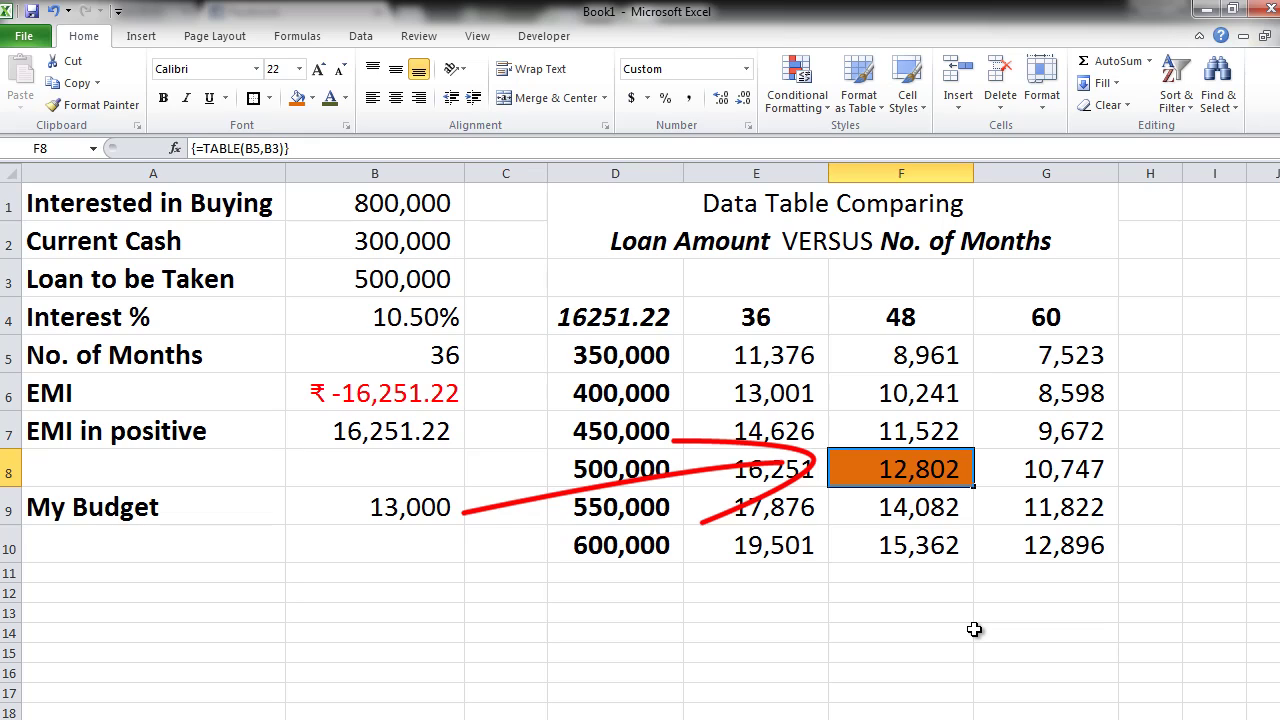
Fill the EMI cells for 400,000 over 36 months (E6) and 600,000 over 60 months (G10) with orange
left_click(803, 399)
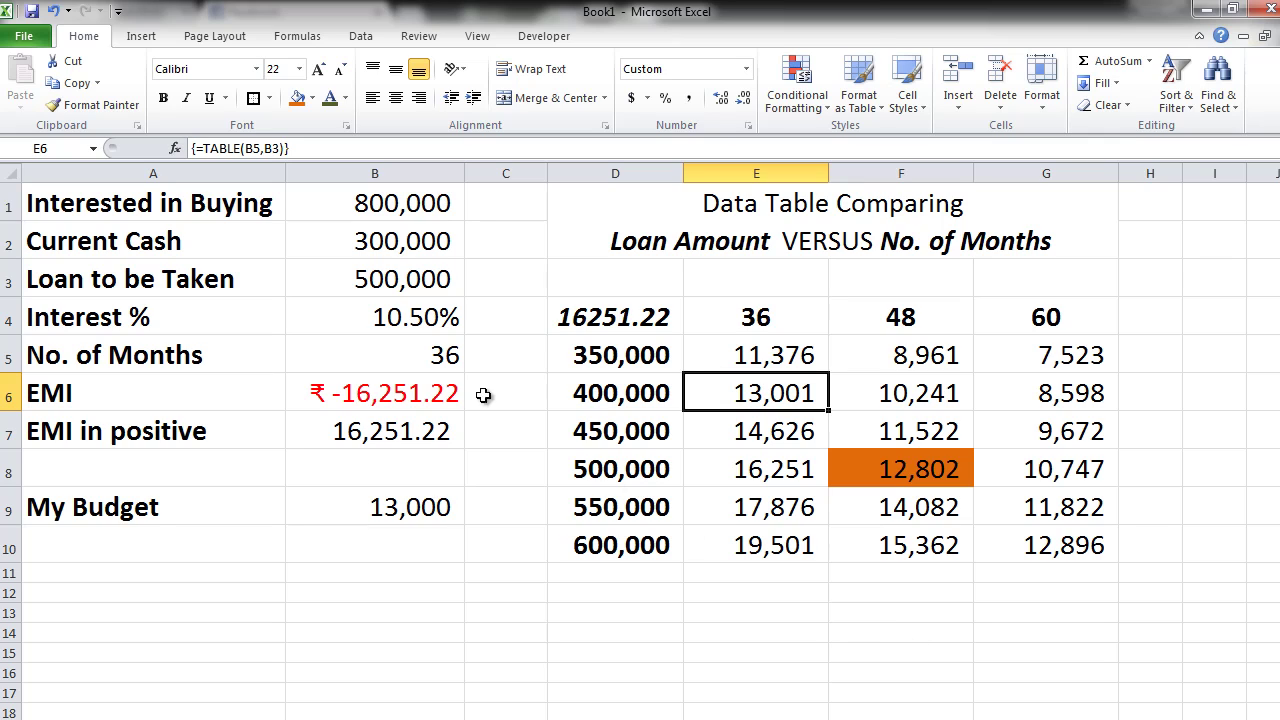
left_click(298, 99)
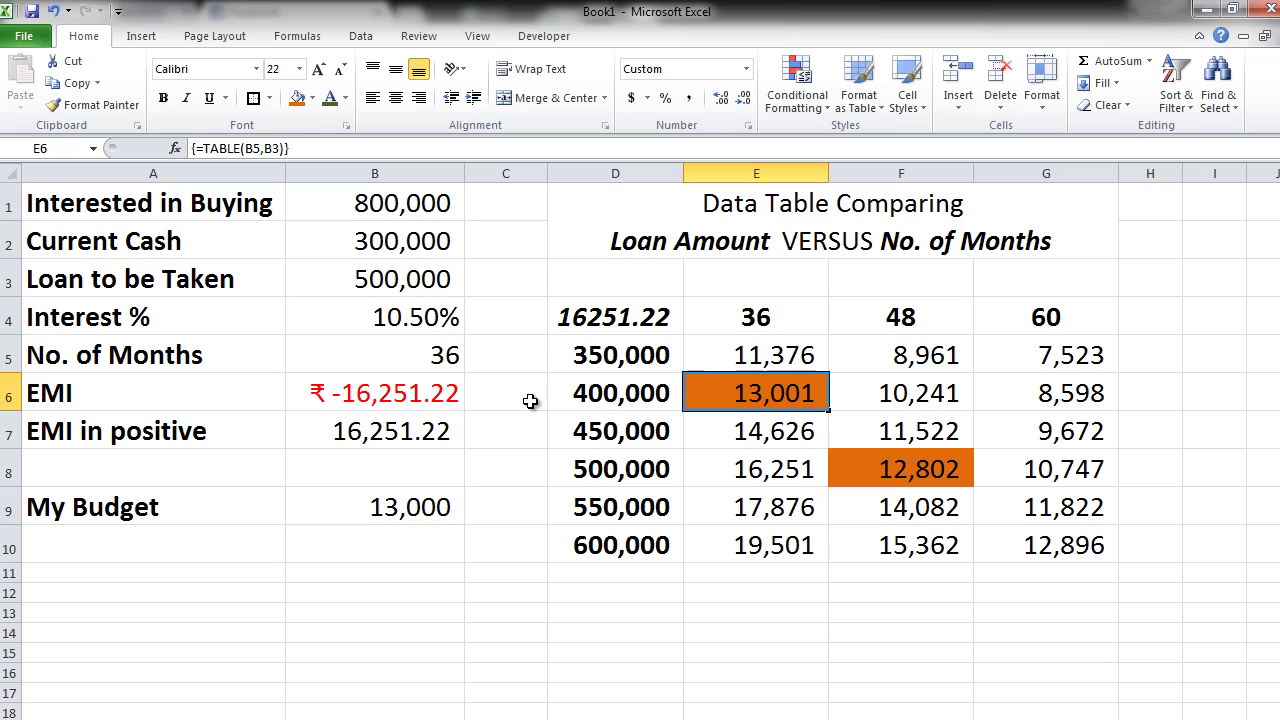
left_click(1010, 545)
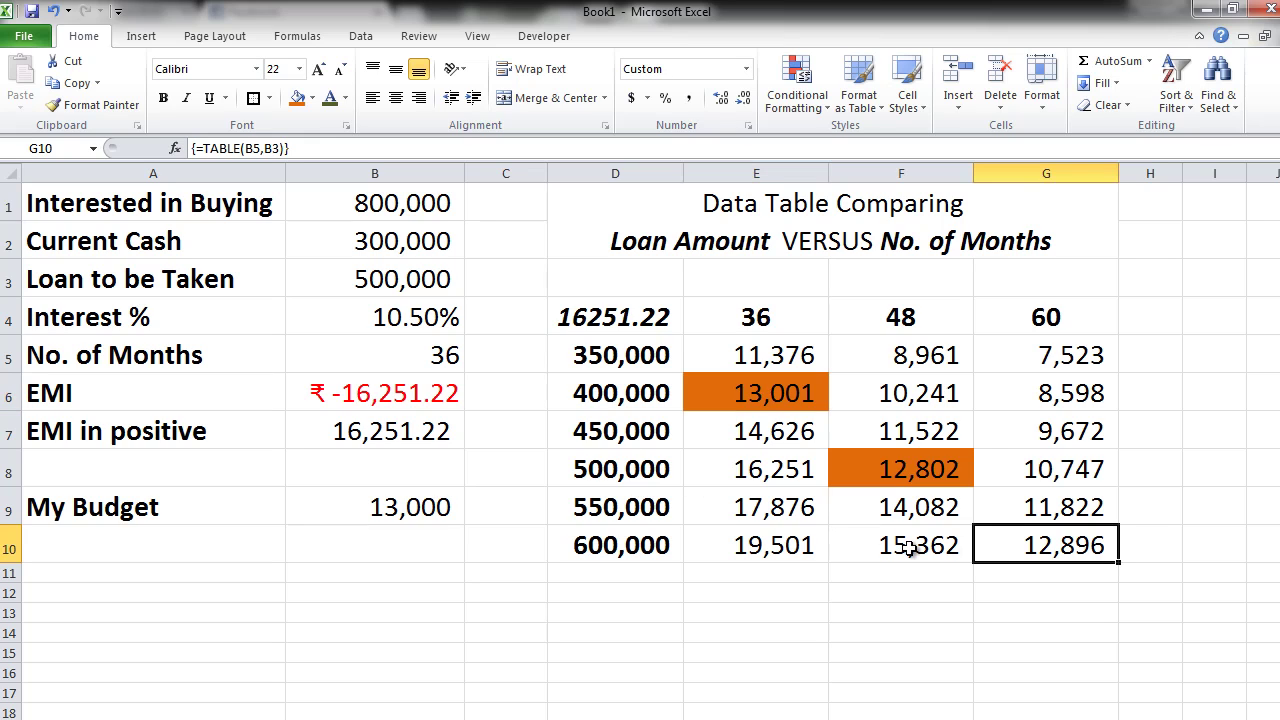
left_click(297, 97)
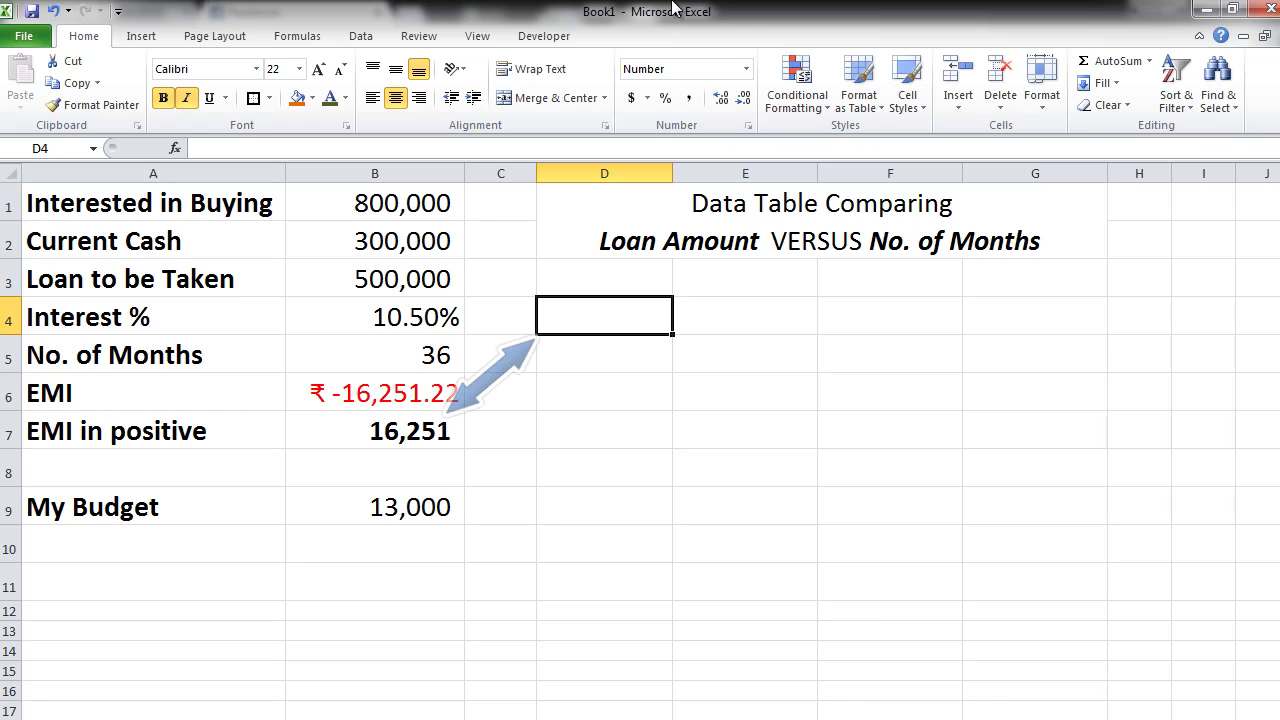
Link the data table's corner cell D4 to the positive EMI with =B7
type("=")
left_click(420, 428)
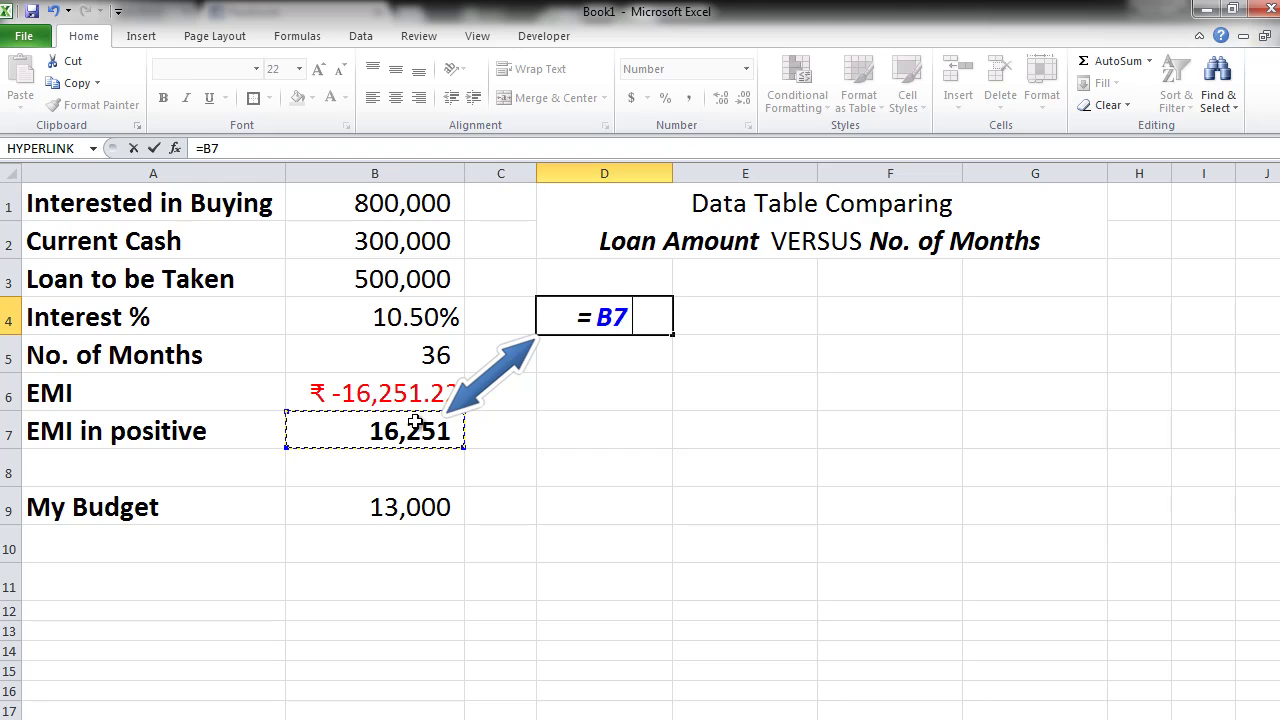
key("Return")
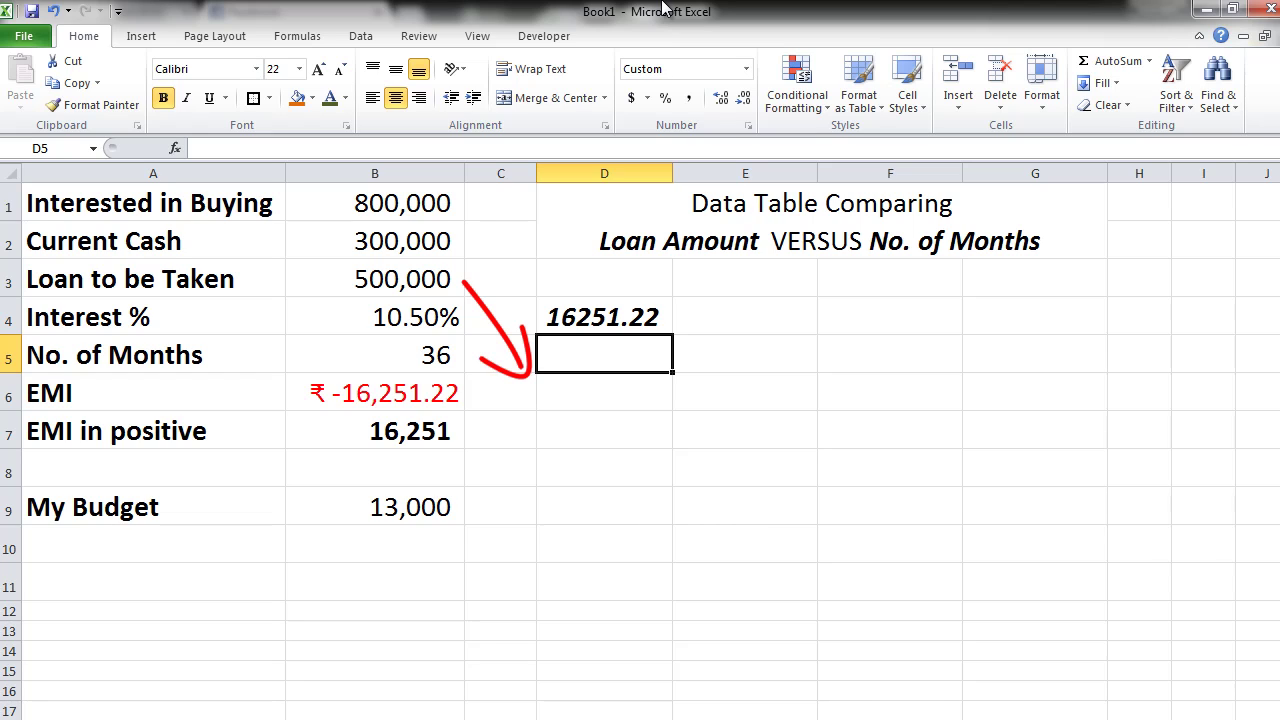
Enter the loan amounts 300,000 to 600,000 in increments of 50,000 down D5:D11
type("300000")
key("Return")
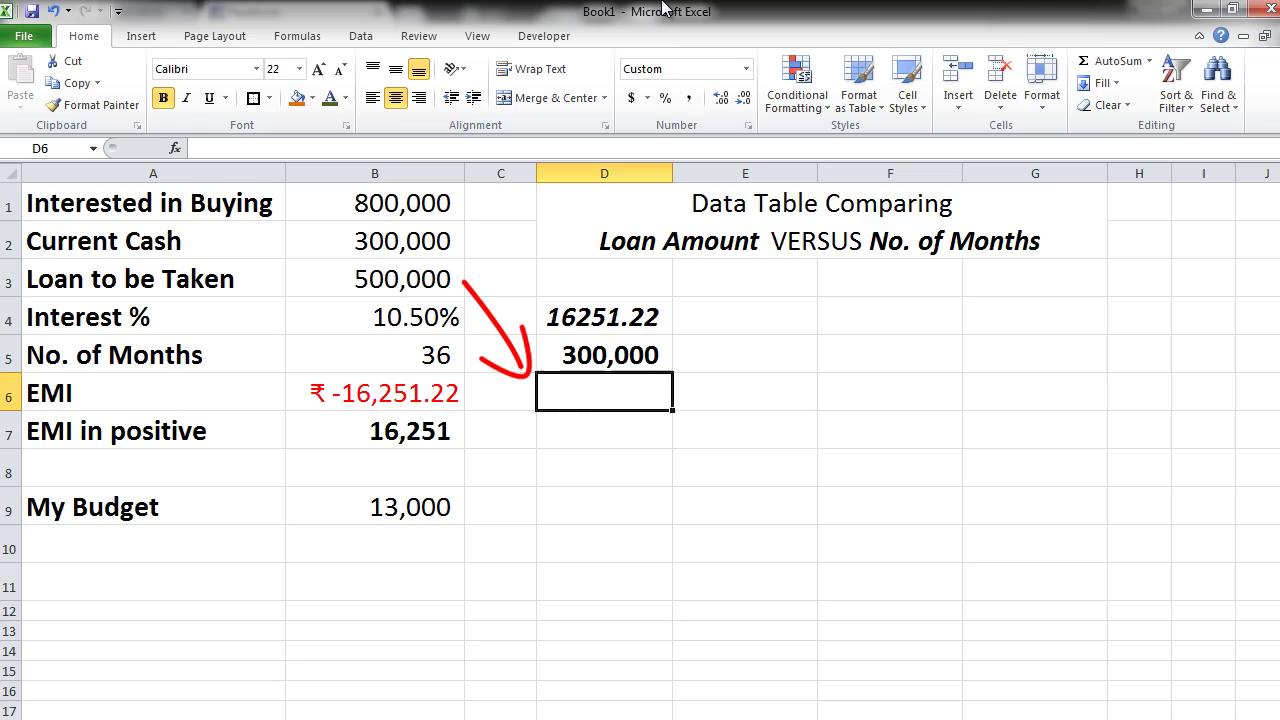
type("350000")
key("Return")
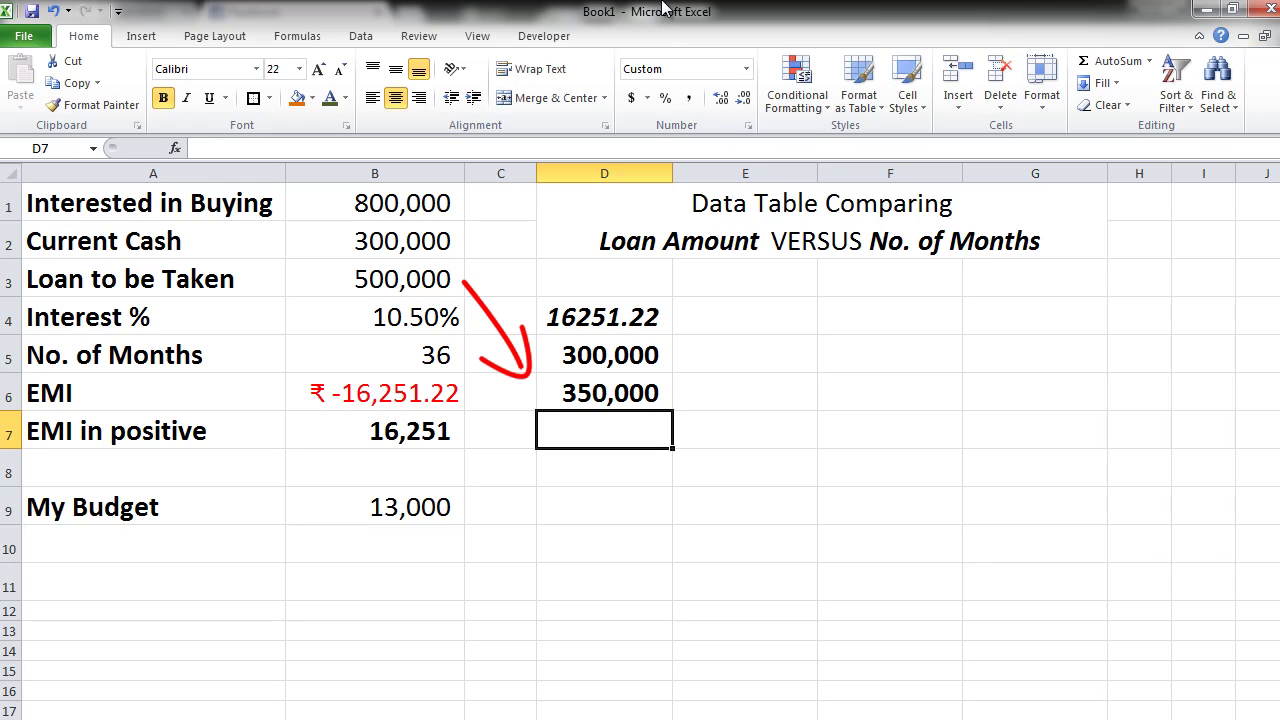
type("400000")
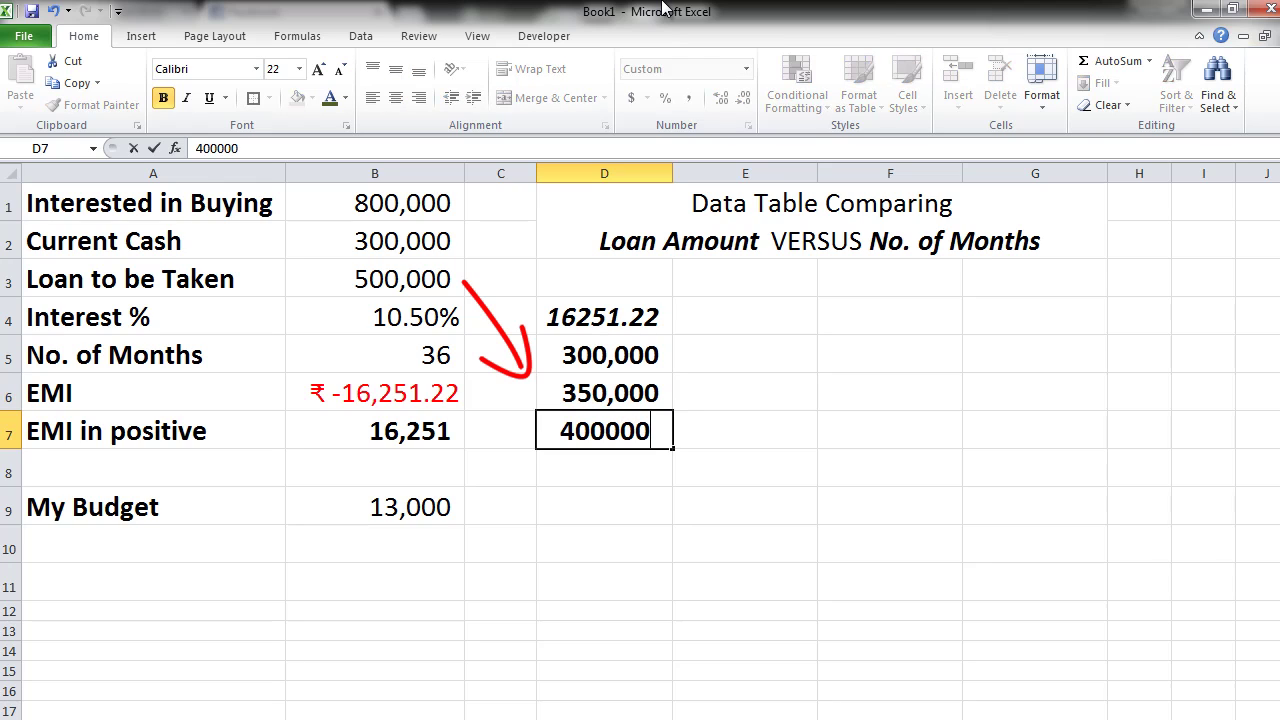
key("Return")
type("450000")
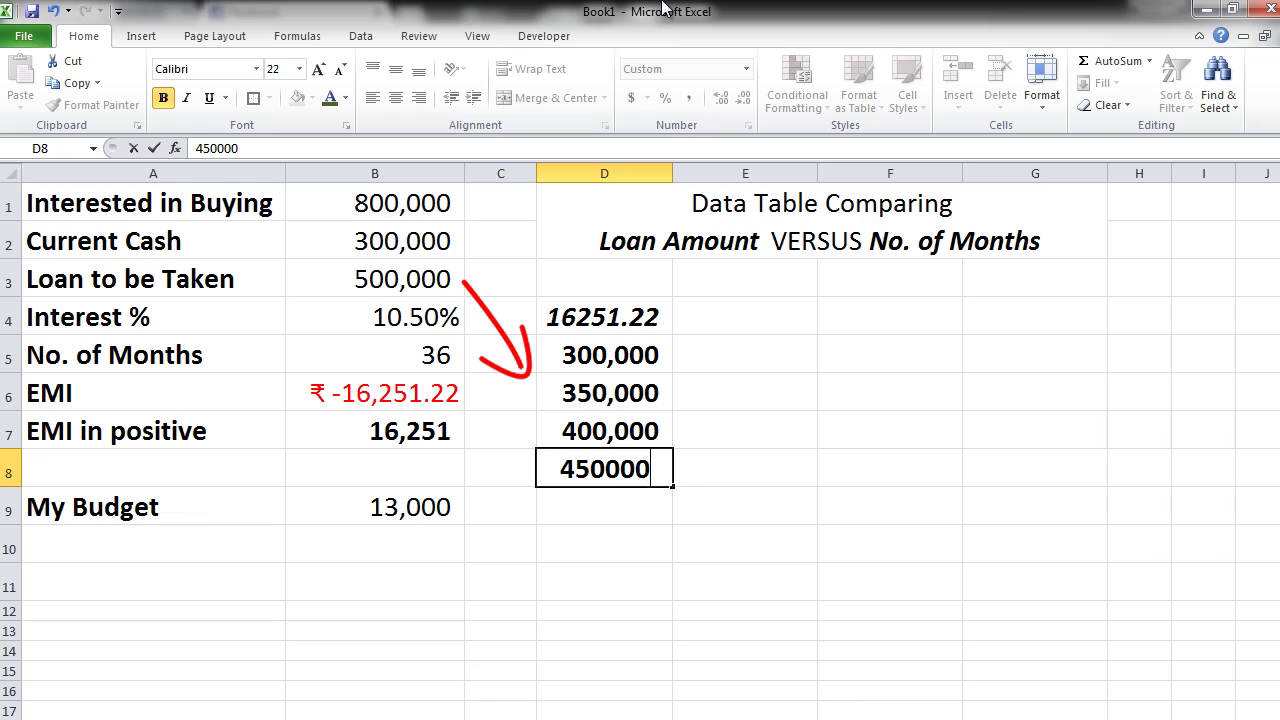
key("Return")
type("500,00")
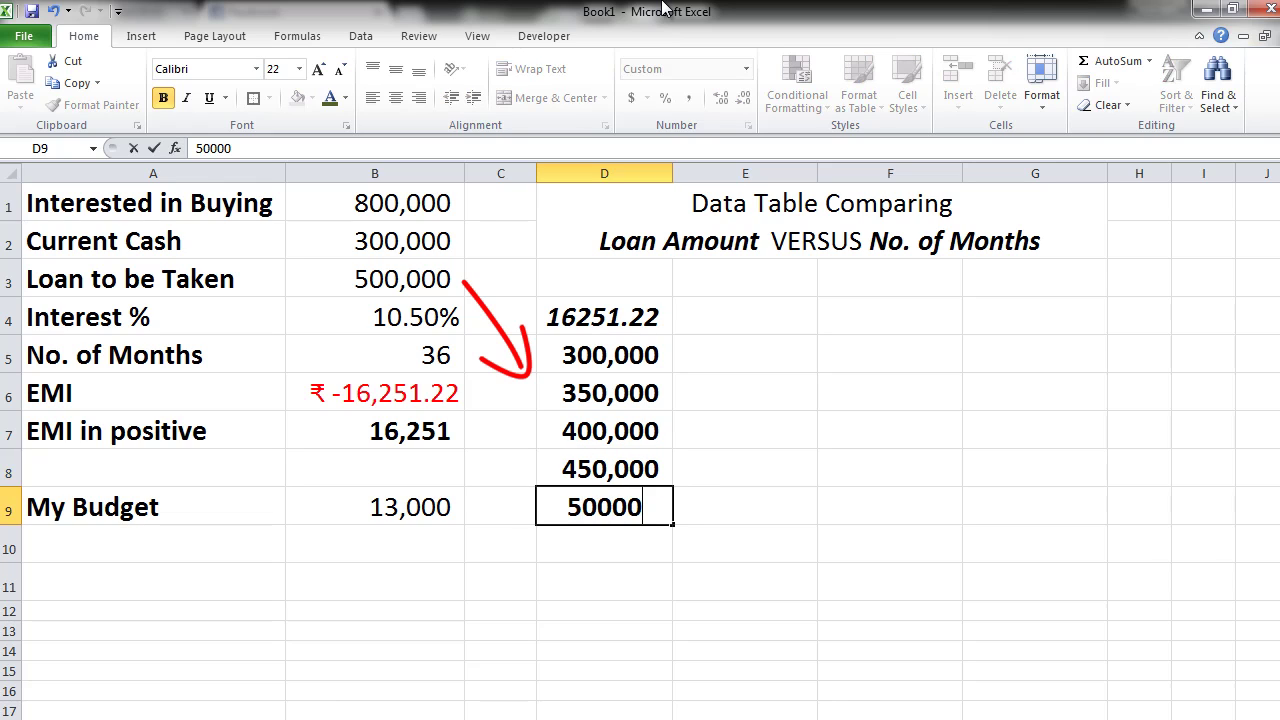
type("0")
key("Return")
type("550")
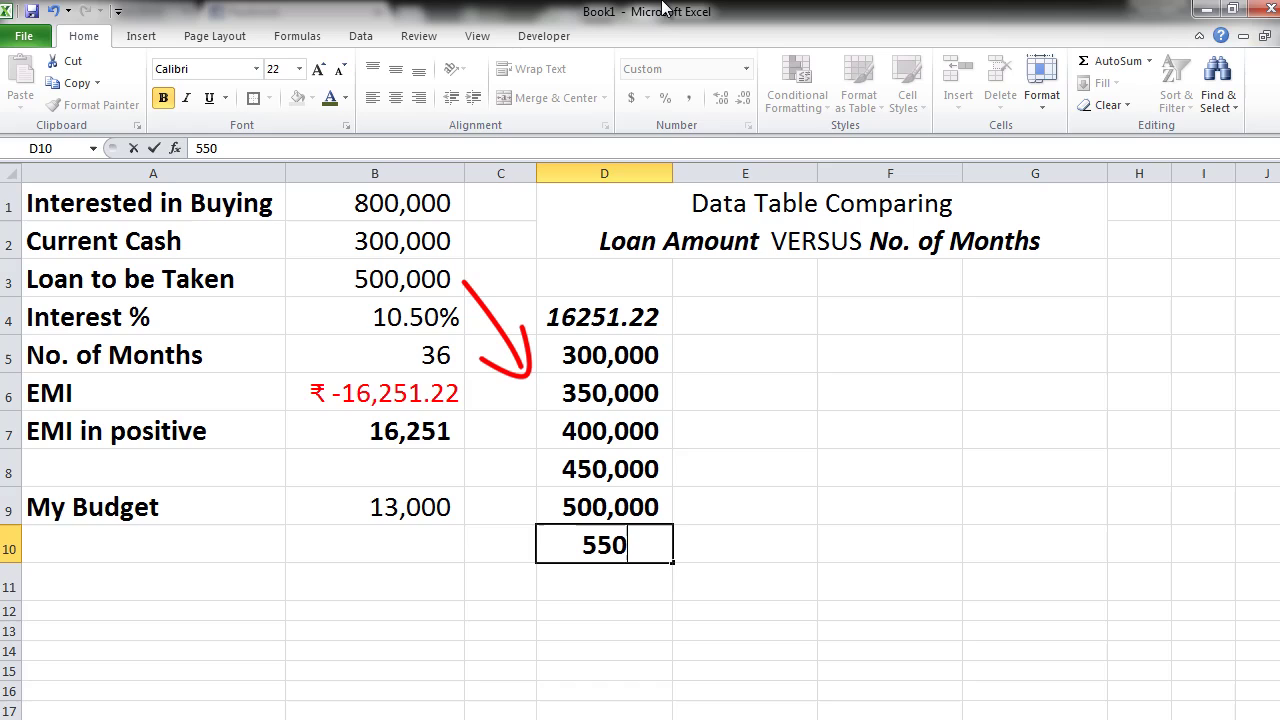
type(",000")
key("Return")
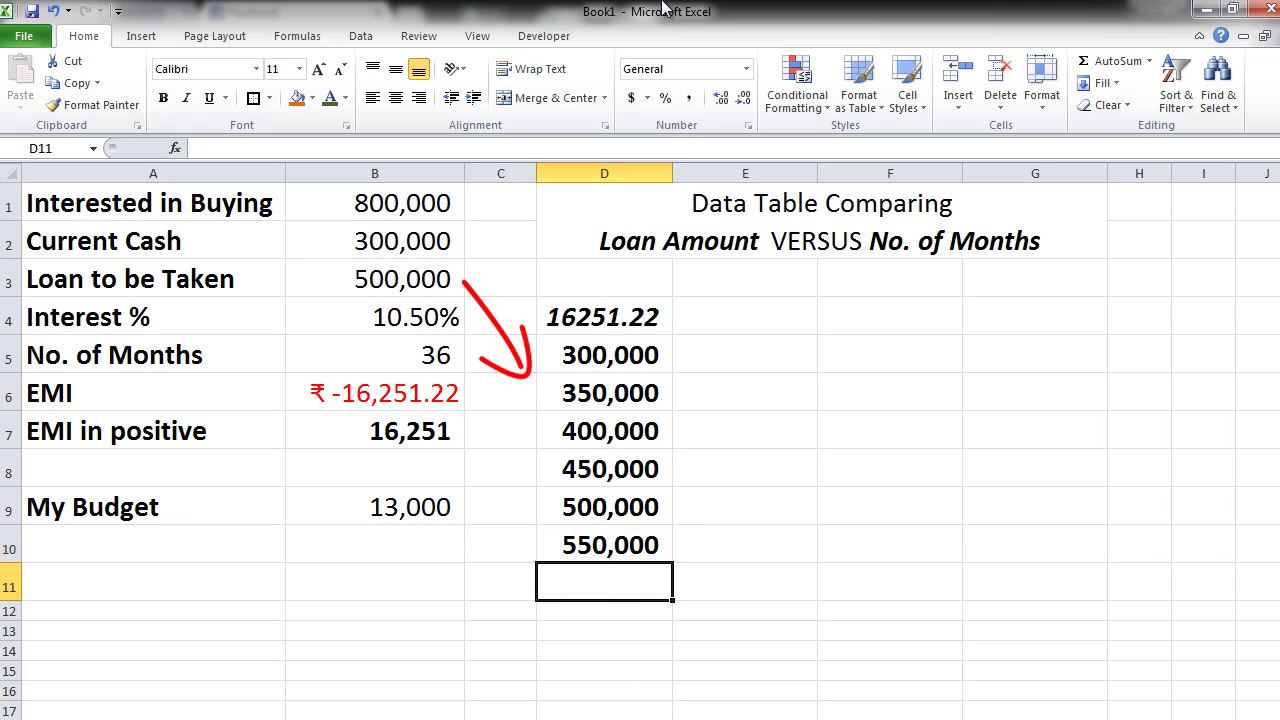
type("600000")
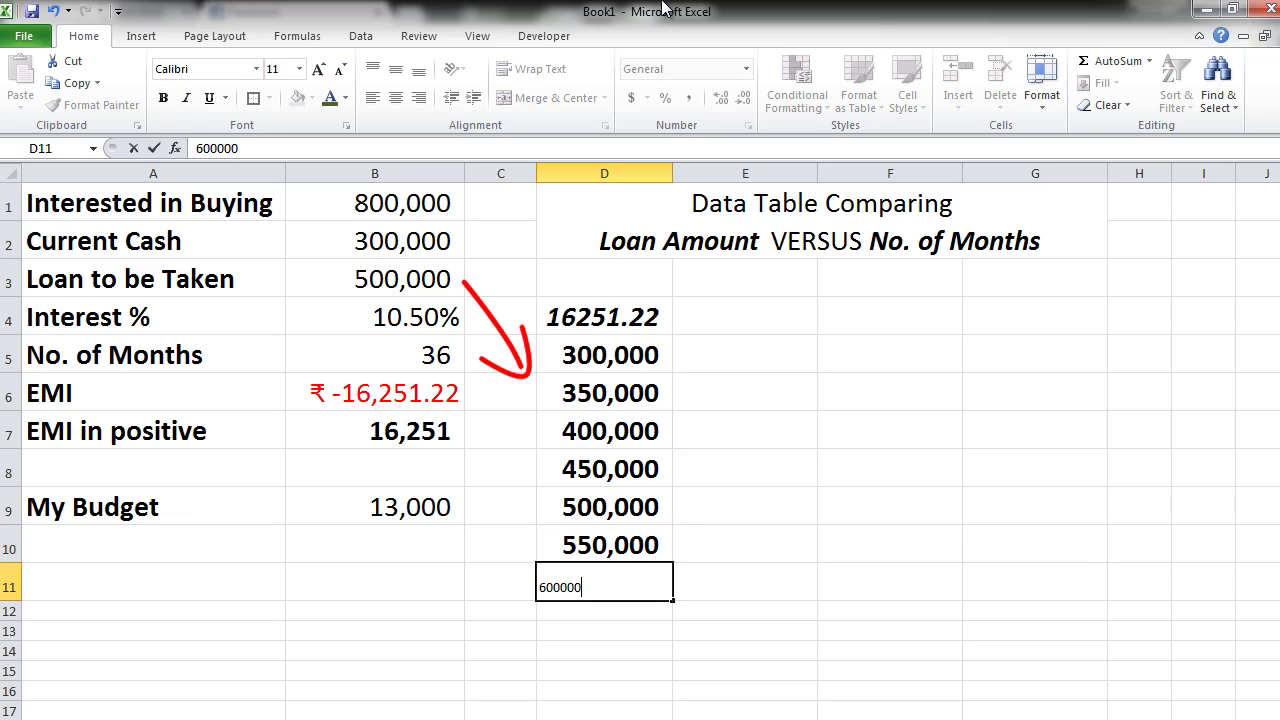
key("Return")
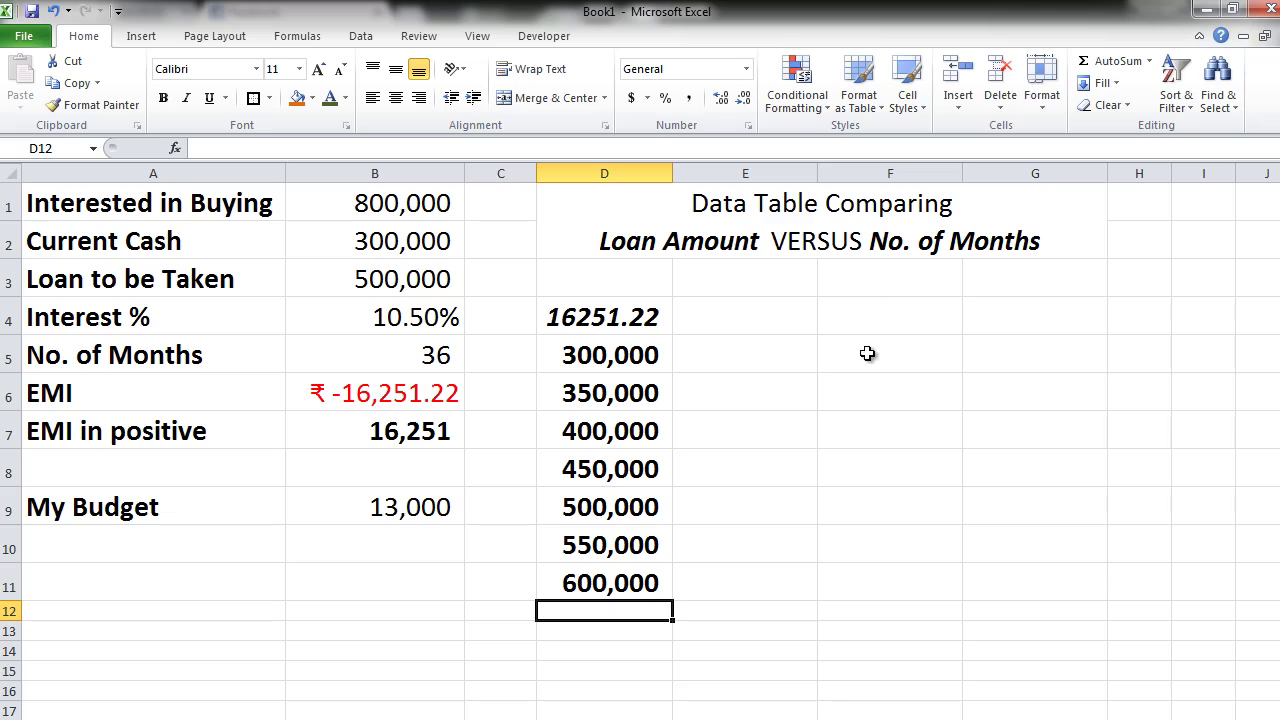
Enter the month headings 36, 48 and 60 across E4:G4
left_click(778, 317)
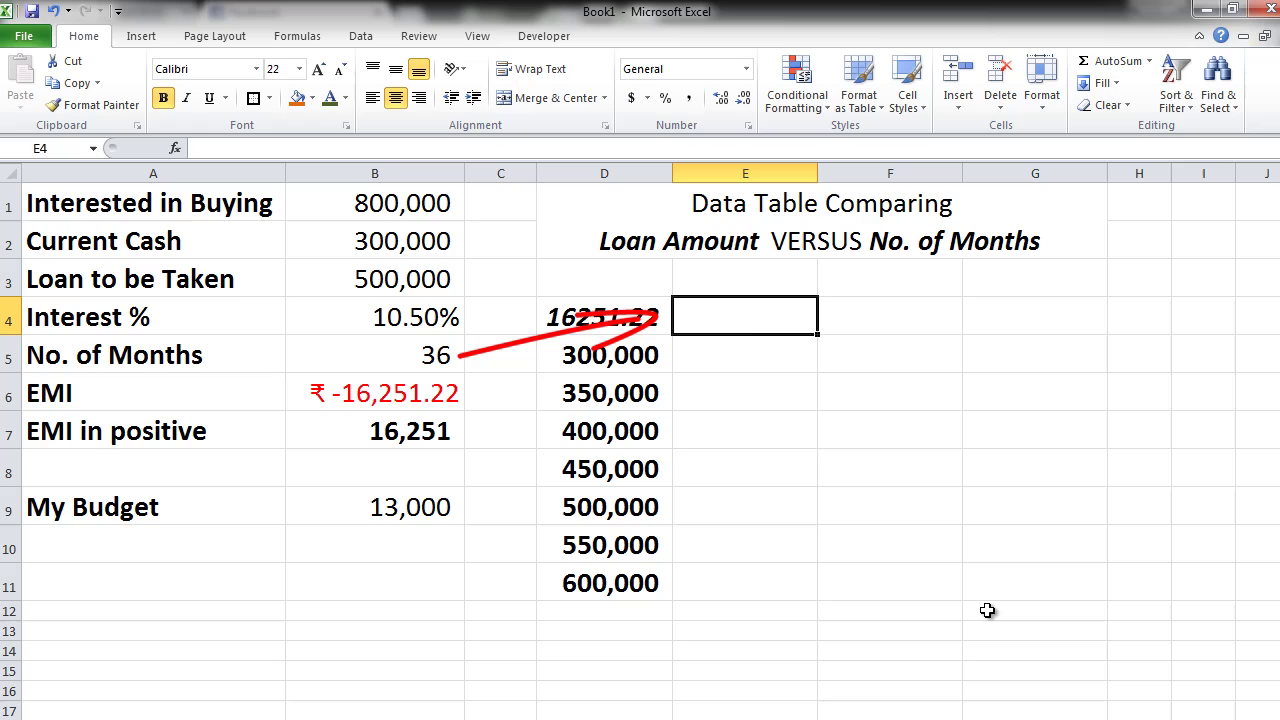
type("36")
key("Tab")
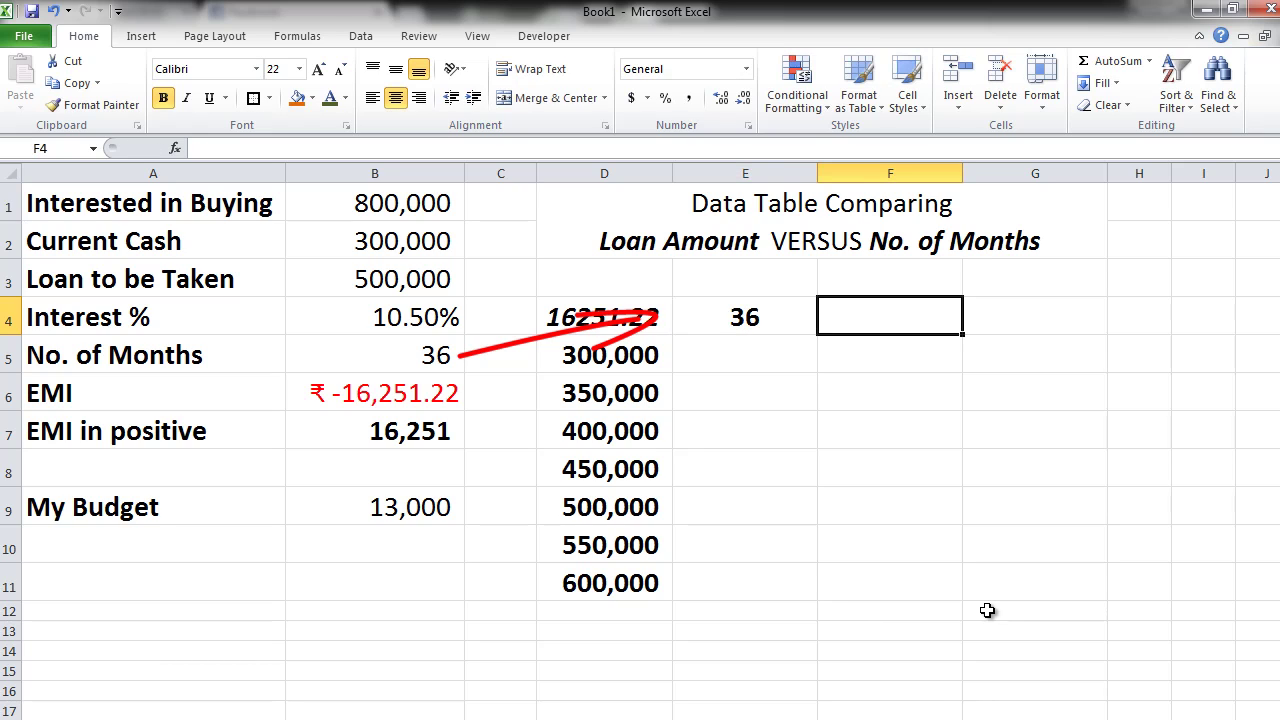
type("48")
key("Tab")
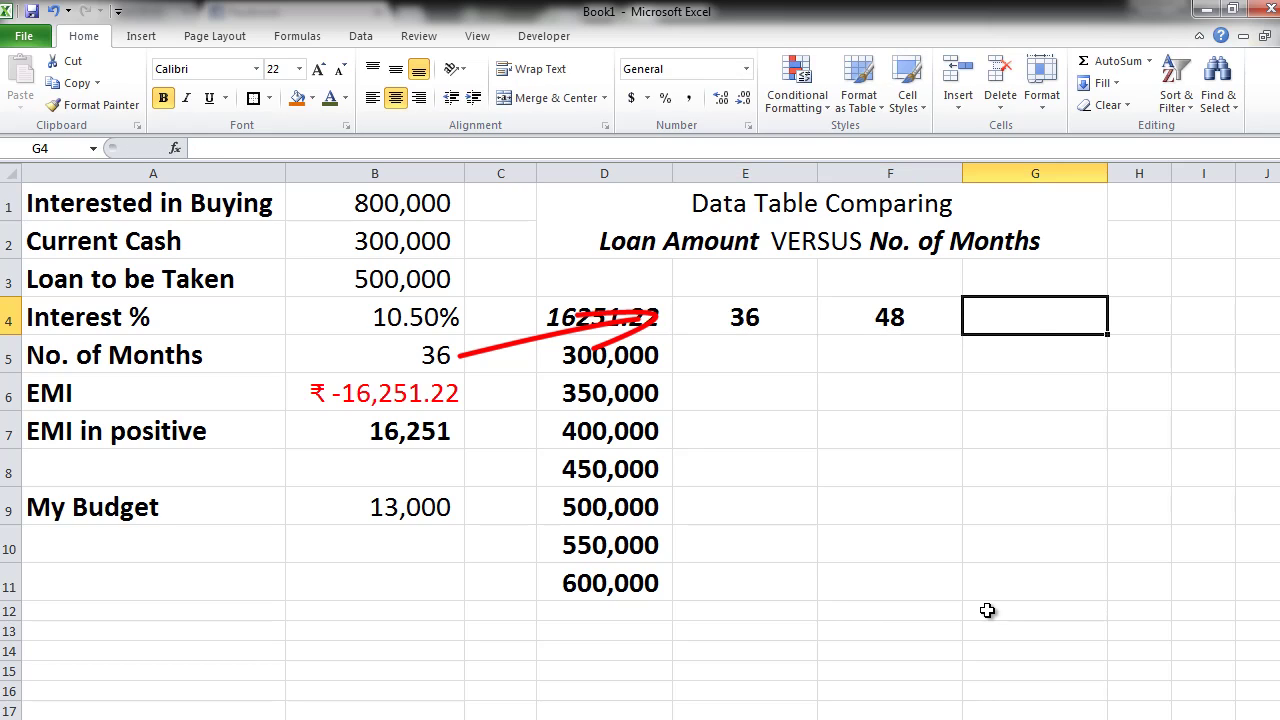
type("60")
key("Return")
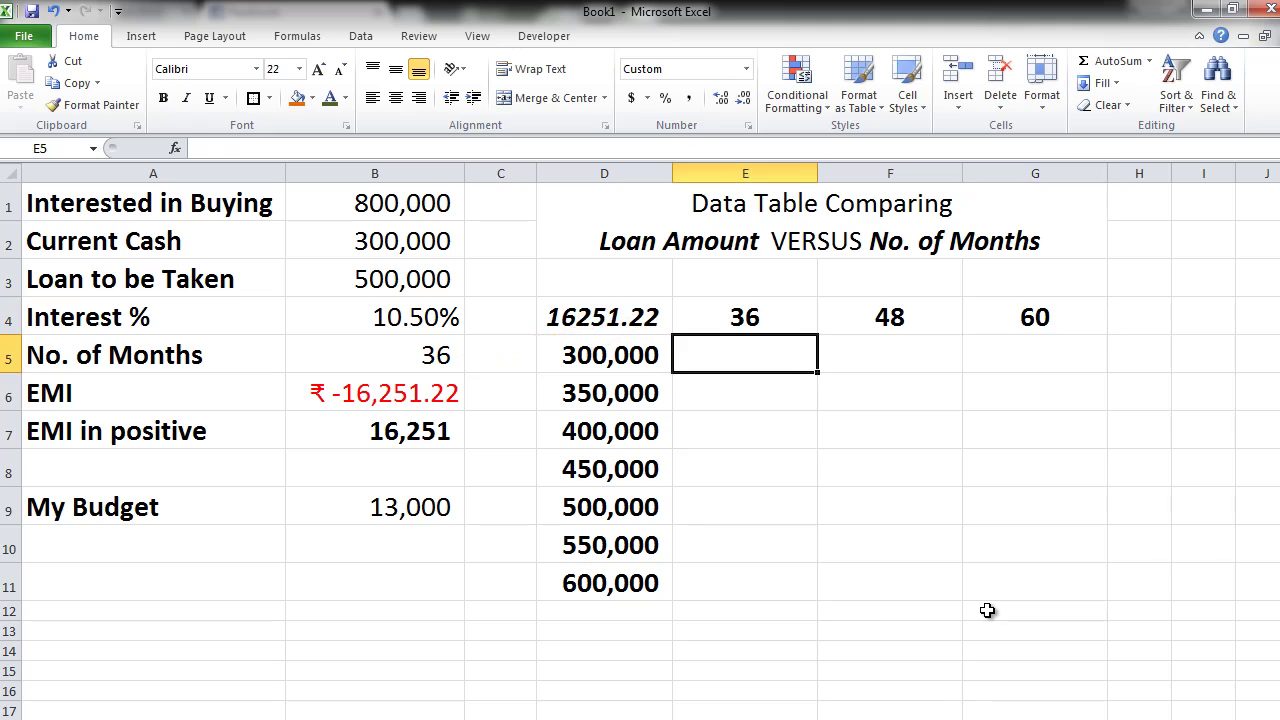
Select the range D4:G11 and start a What-If Analysis Data Table for it
key("Up")
key("Left")
key("shift+Right")
key("shift+Right")
key("shift+Right")
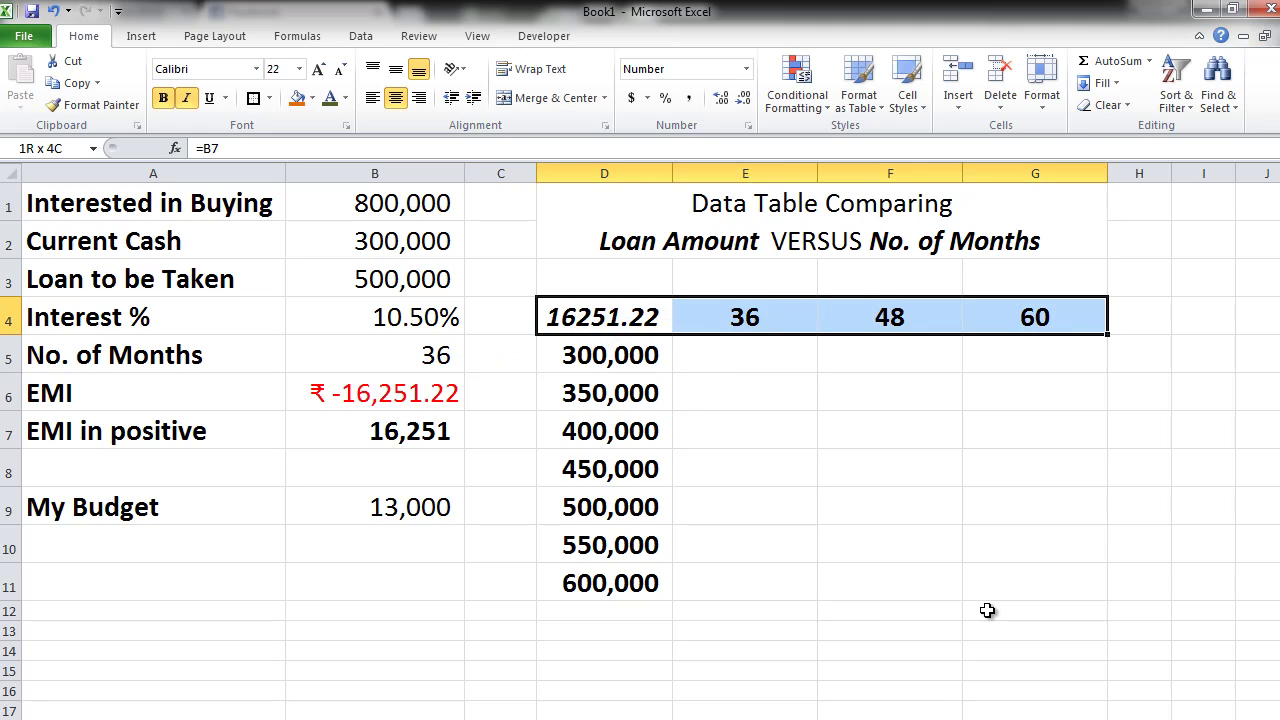
key("shift+Down")
key("shift+Down")
key("shift+Down")
key("shift+Down")
key("shift+Down")
key("shift+Down")
key("shift+Down")
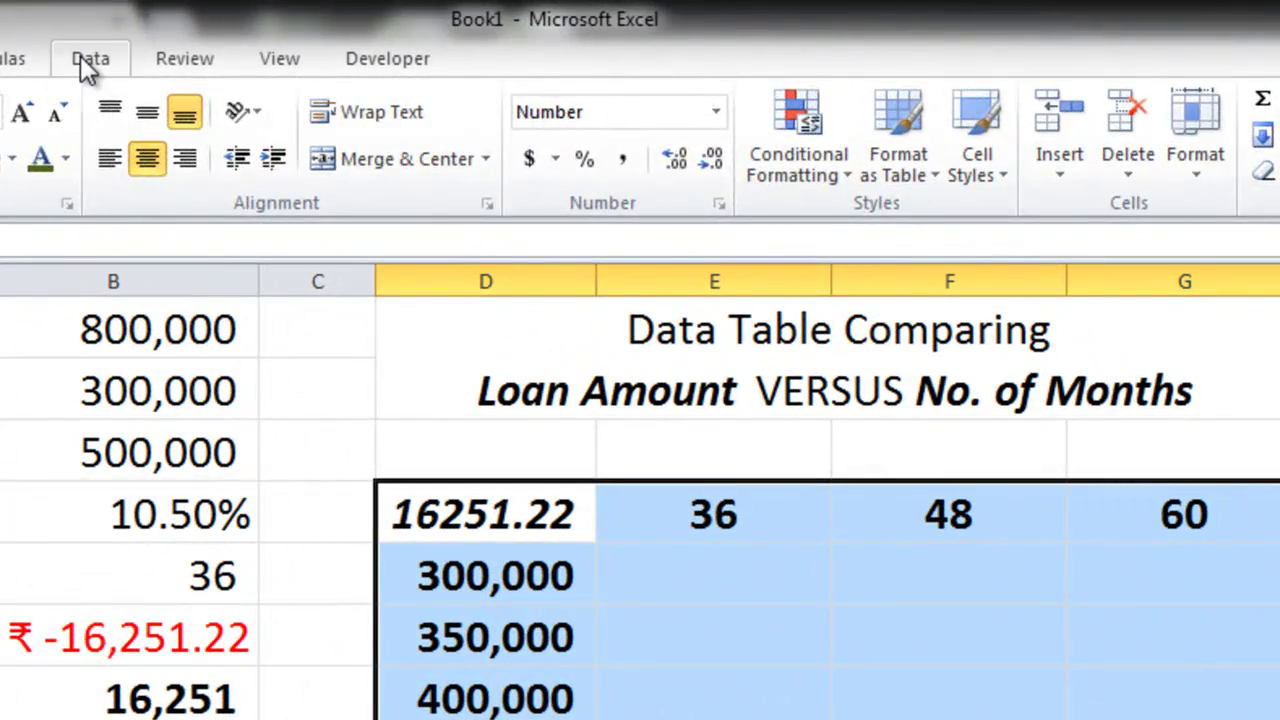
left_click(88, 62)
left_click(942, 140)
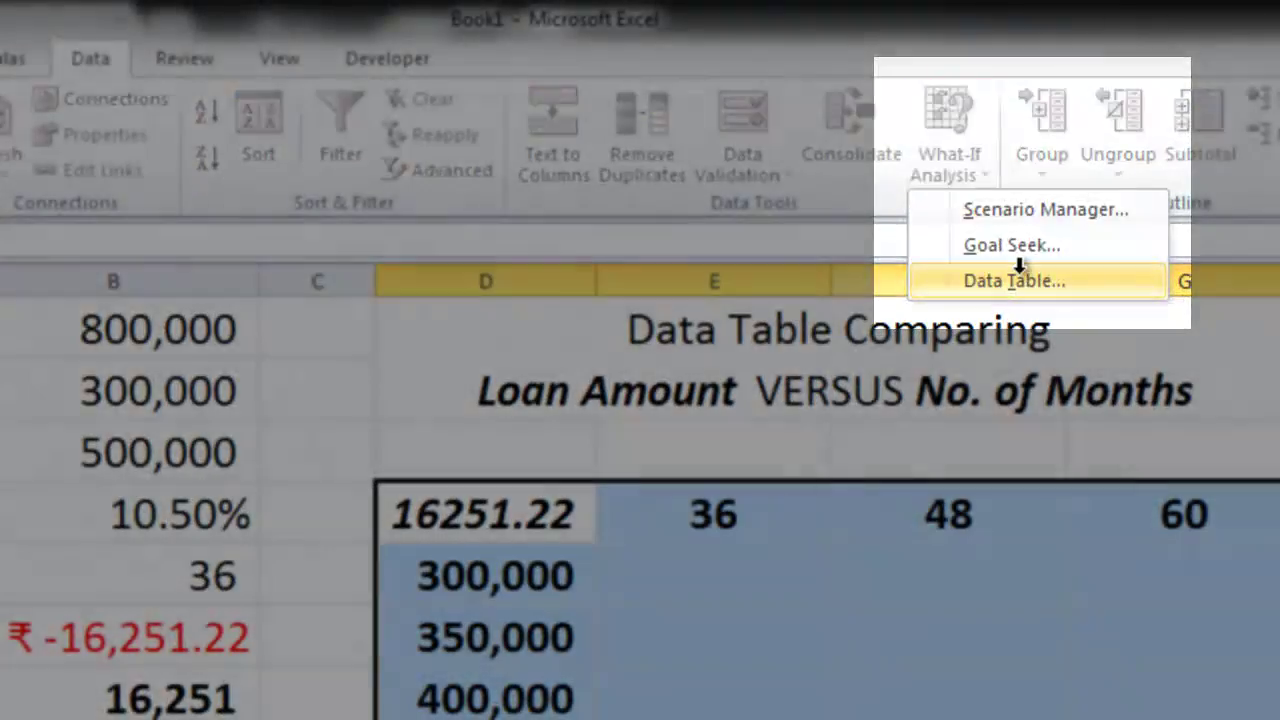
left_click(1012, 282)
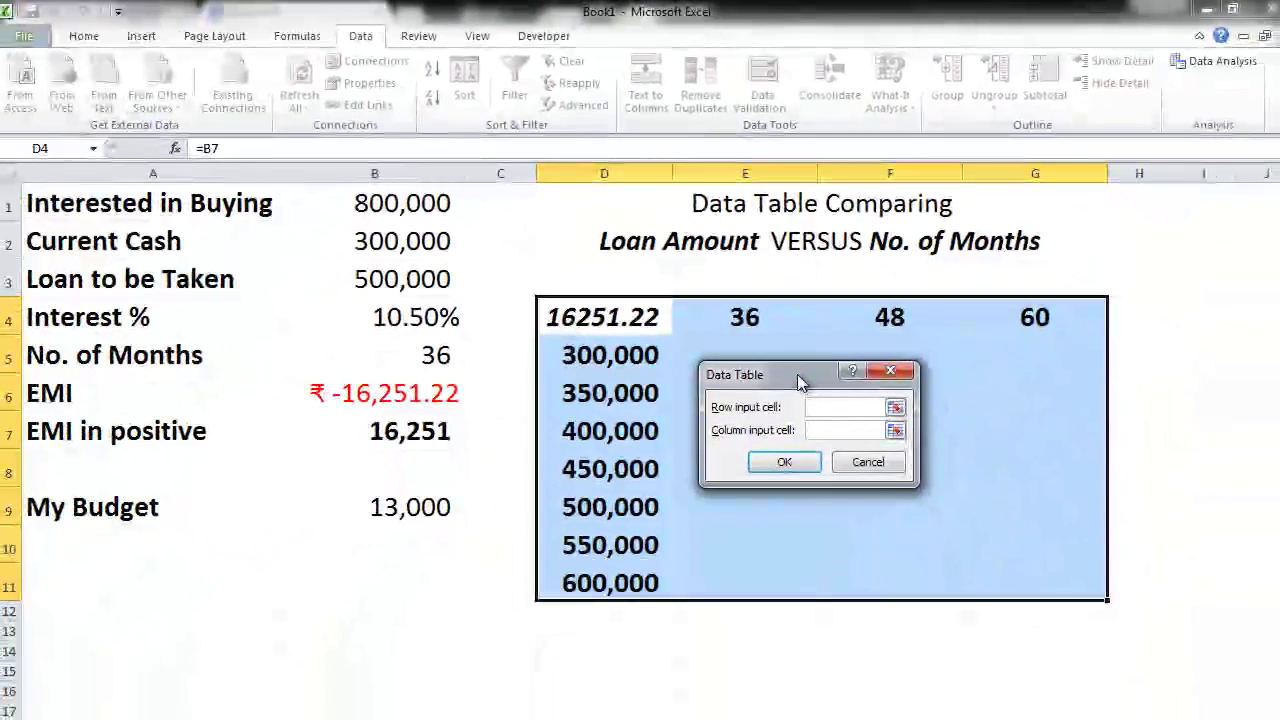
Generate the data table with the No. of Months cell B5 as row input and the Loan to be Taken cell B3 as column input
left_click_drag(797, 374, 314, 560)
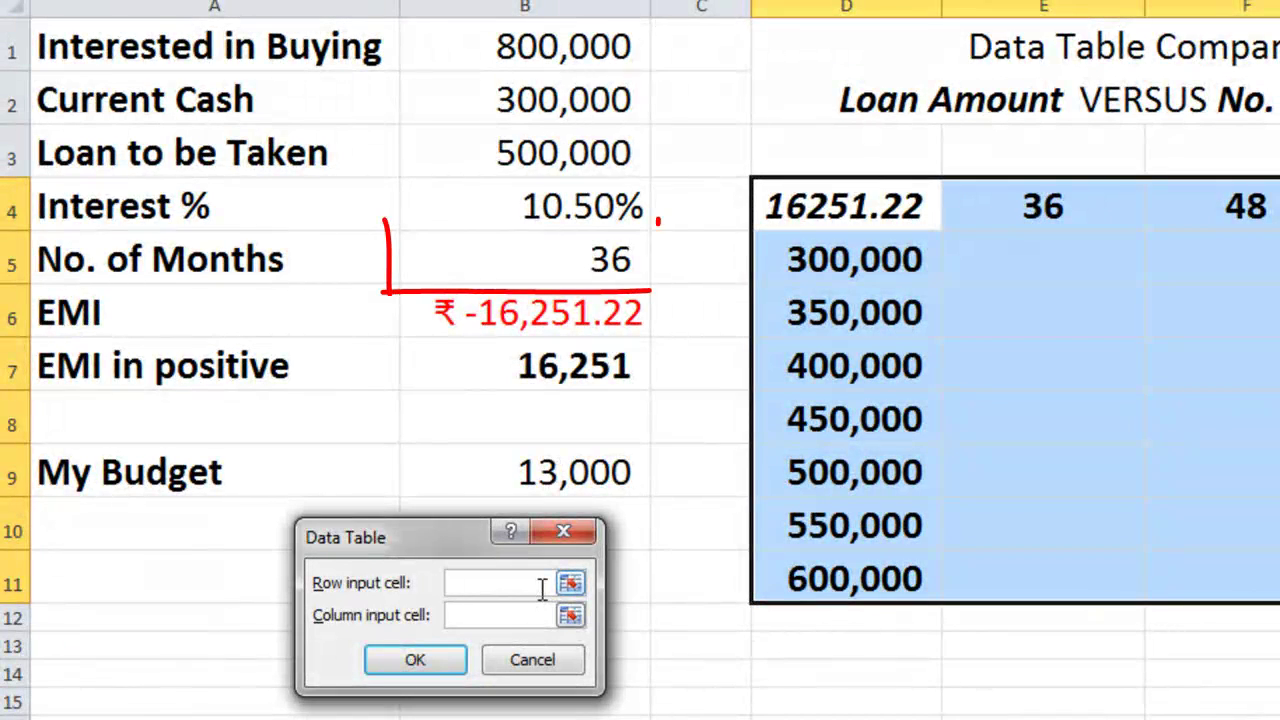
left_click(555, 267)
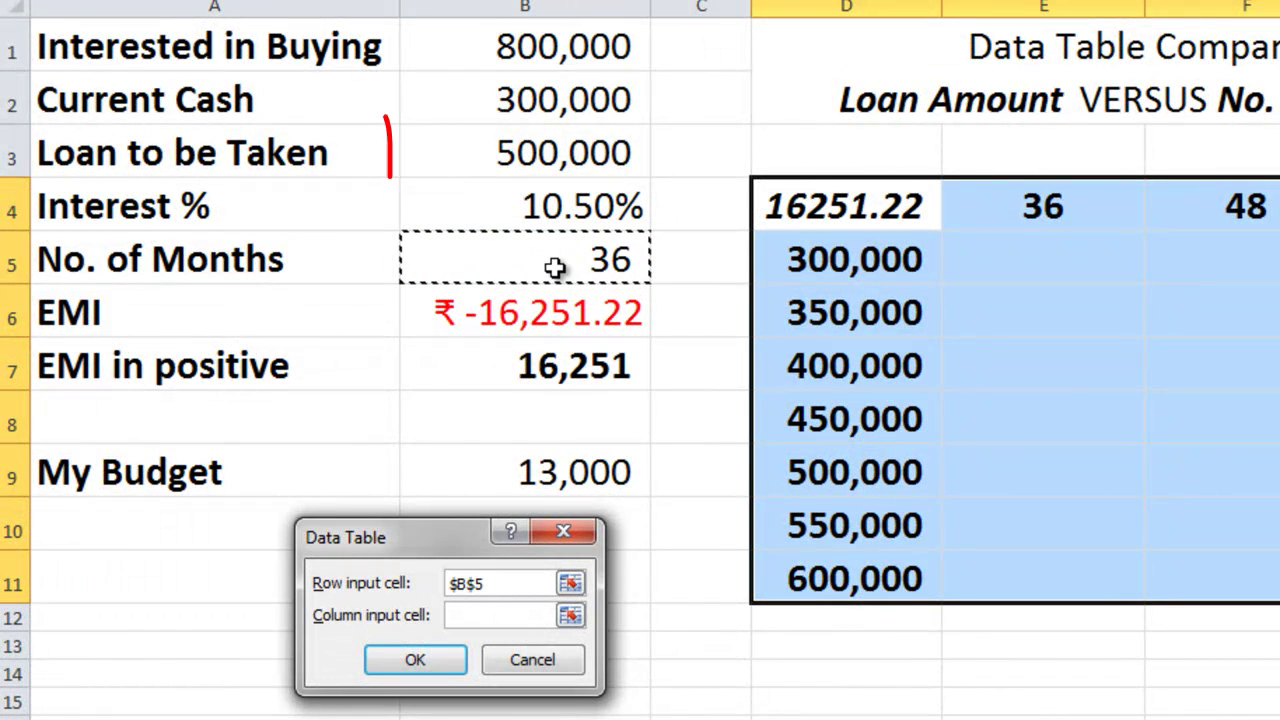
left_click(485, 614)
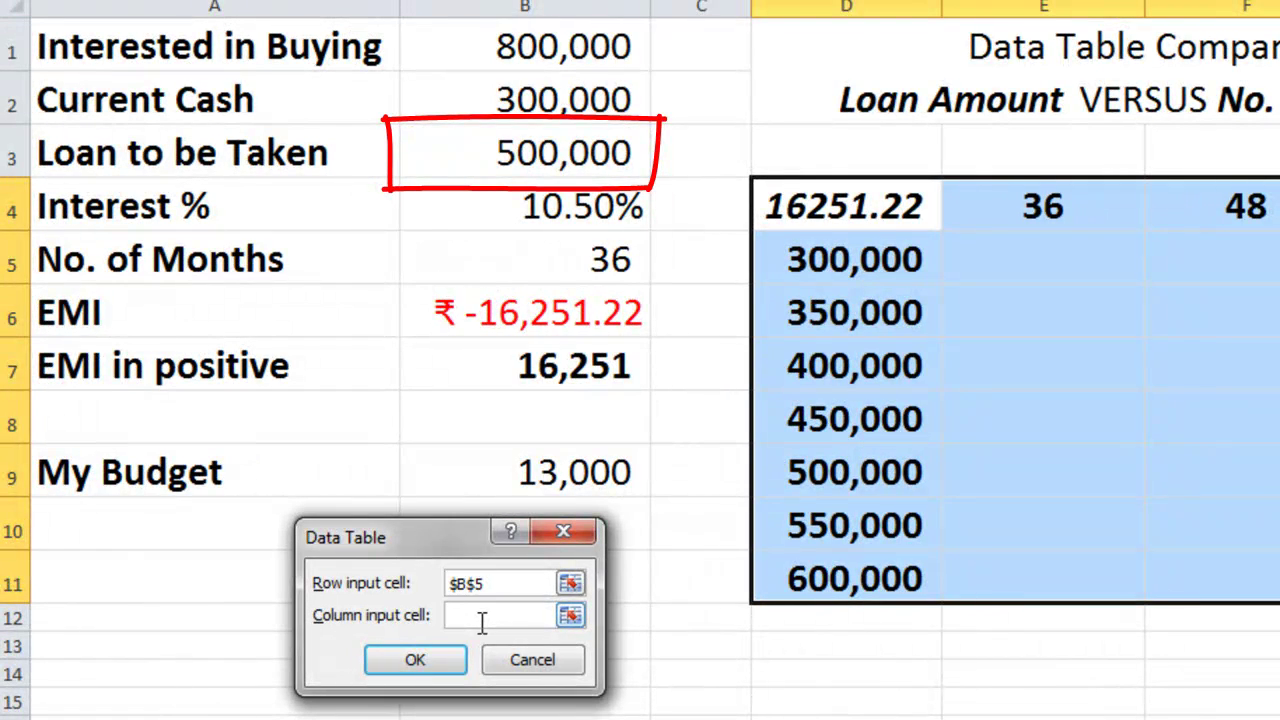
left_click(515, 142)
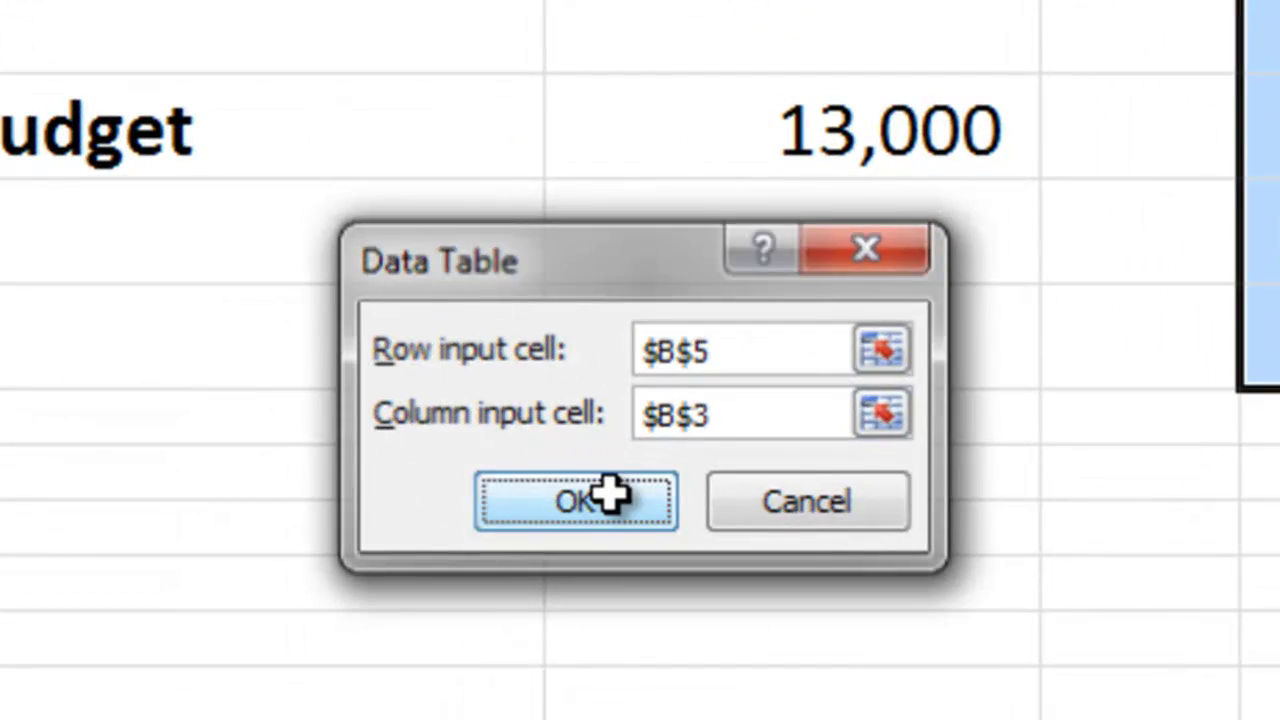
left_click(610, 494)
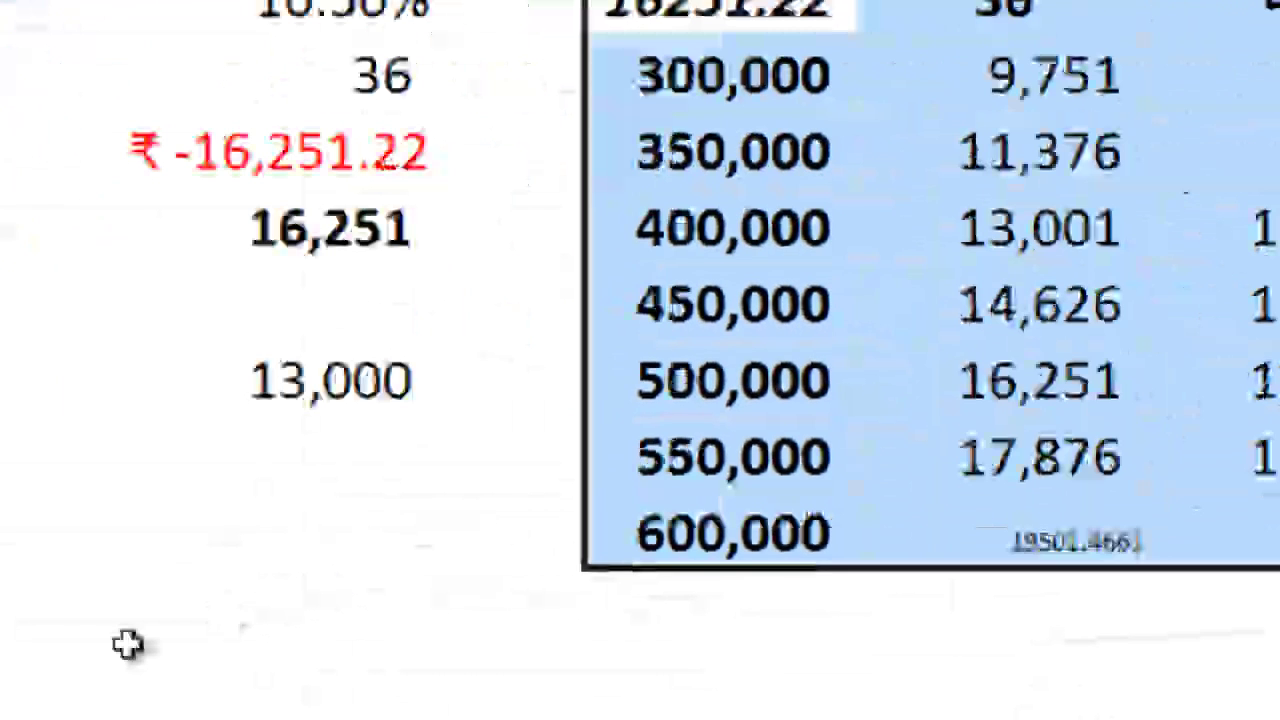
key("Right")
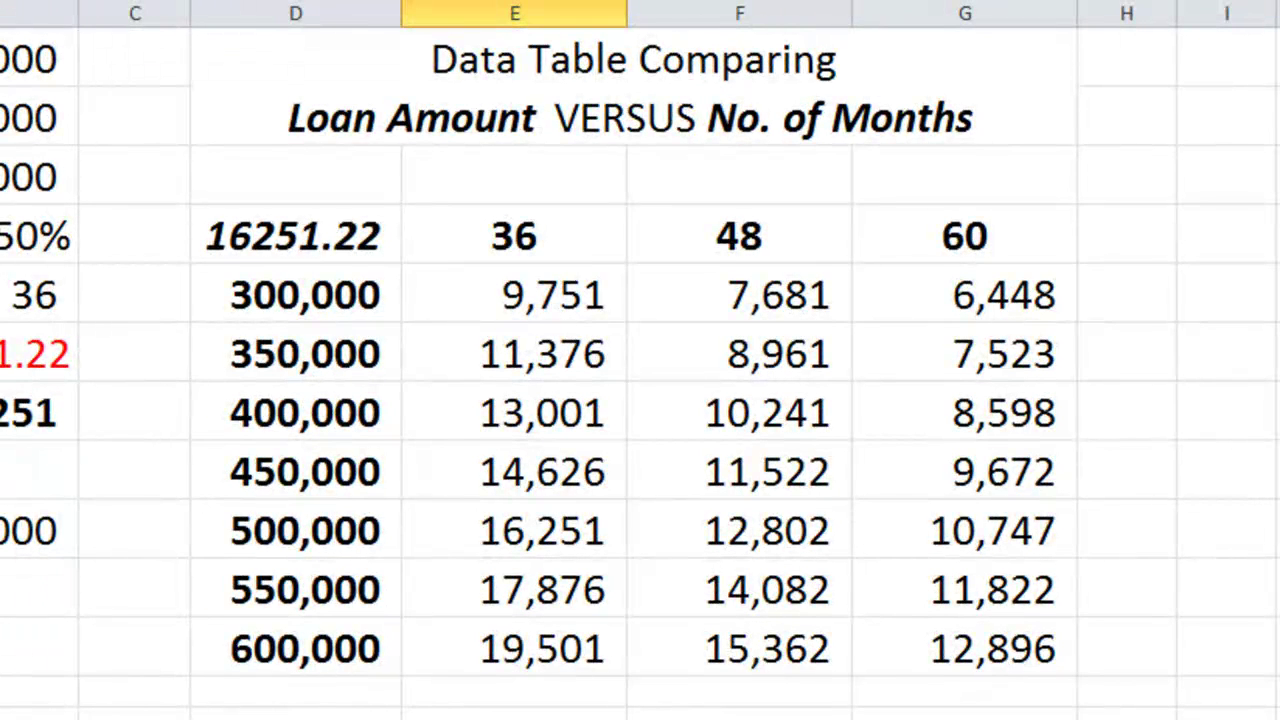
Fill the EMI cells for 400,000 over 36 months, 500,000 over 48 months and 600,000 over 60 months with orange
left_click(548, 420)
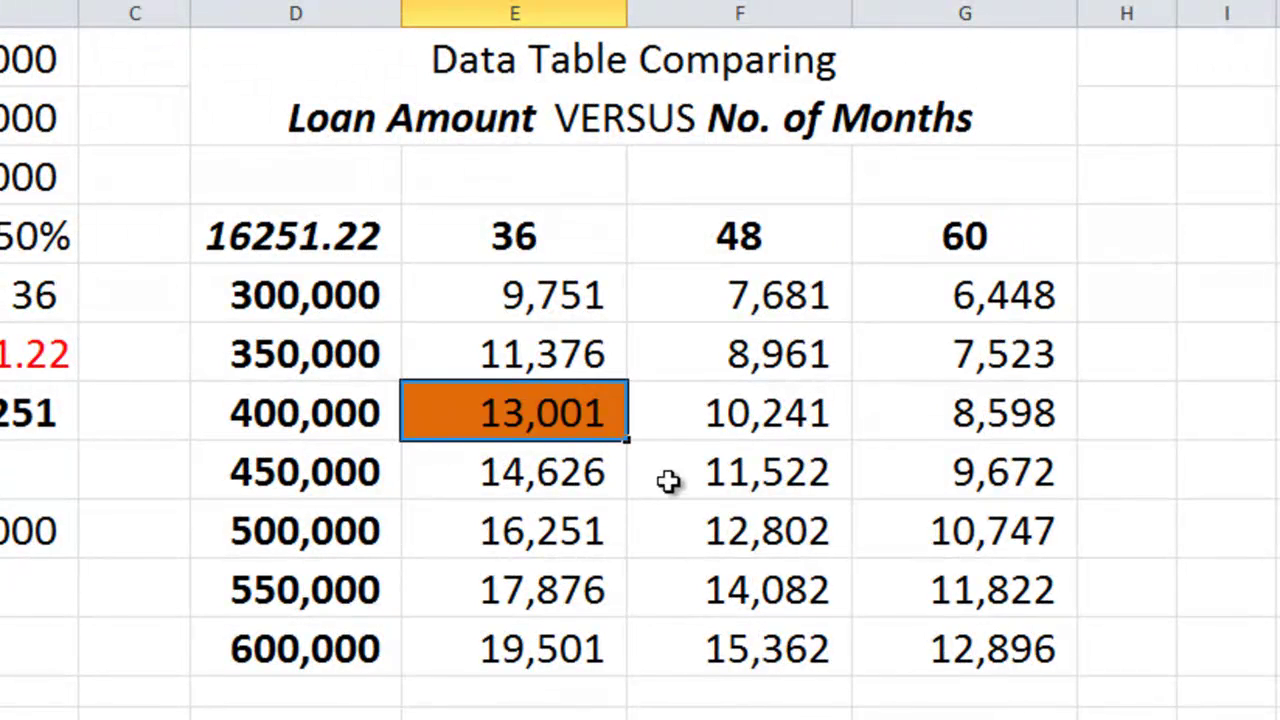
left_click(750, 532)
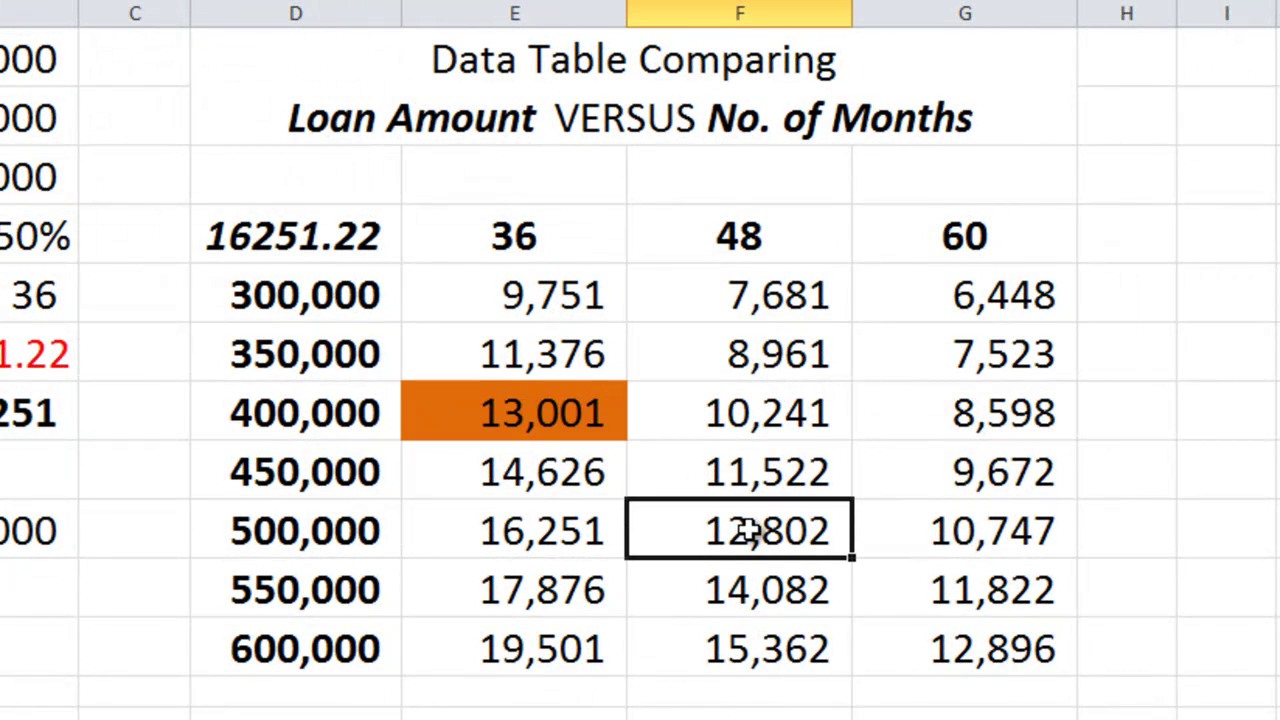
key("F4")
left_click(920, 643)
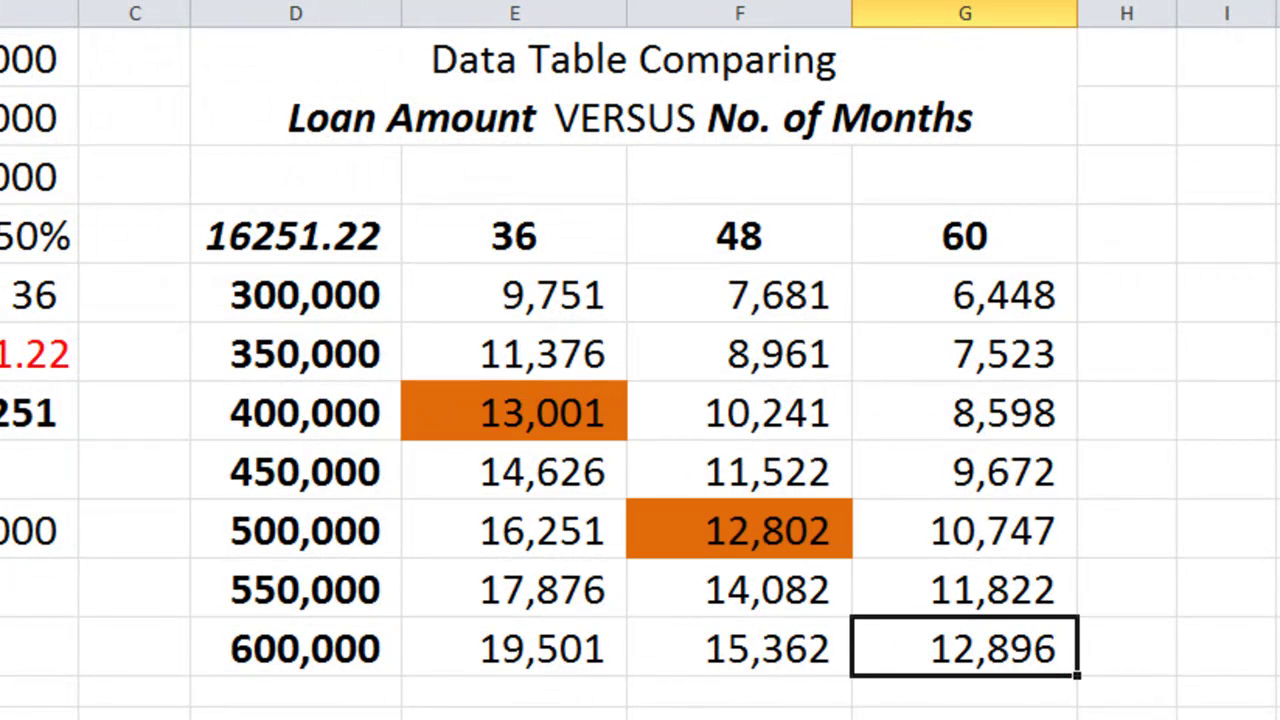
key("F4")
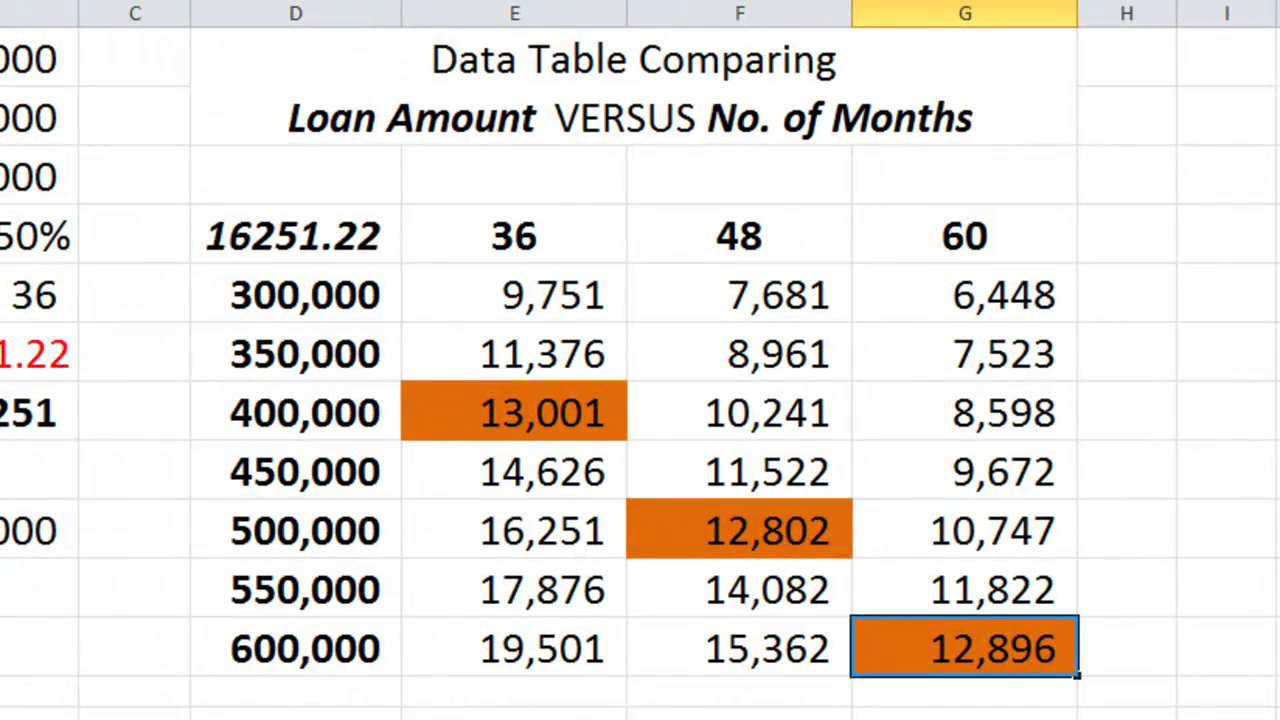